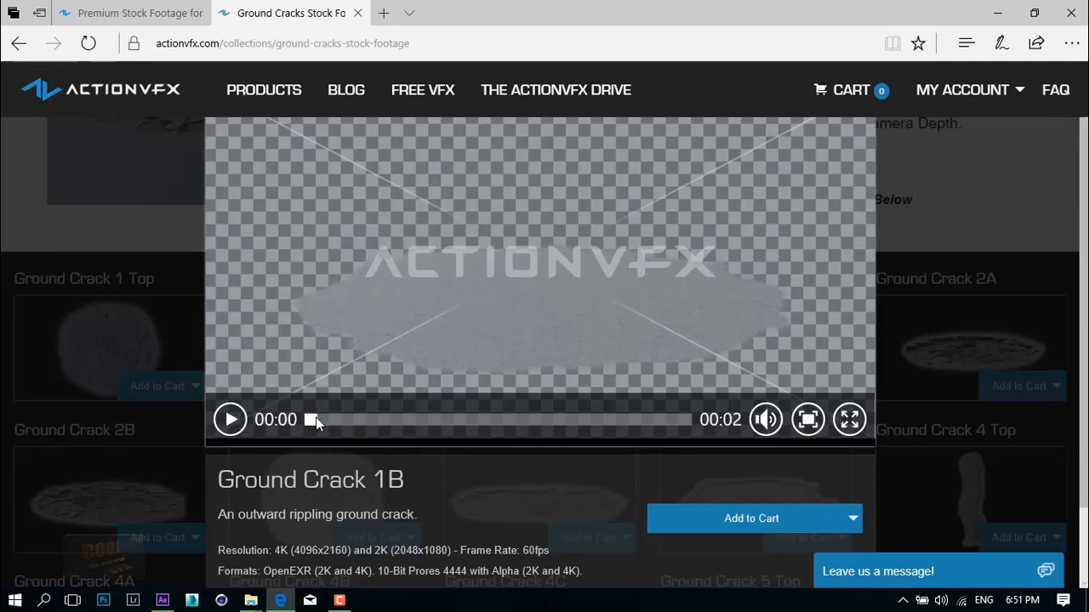
Scrub through the Ground Crack 1B preview clip, close the preview and return to the collection's Features section.
{"action": "left_click_drag", "start_coordinate": [315, 417], "coordinate": [347, 418]}
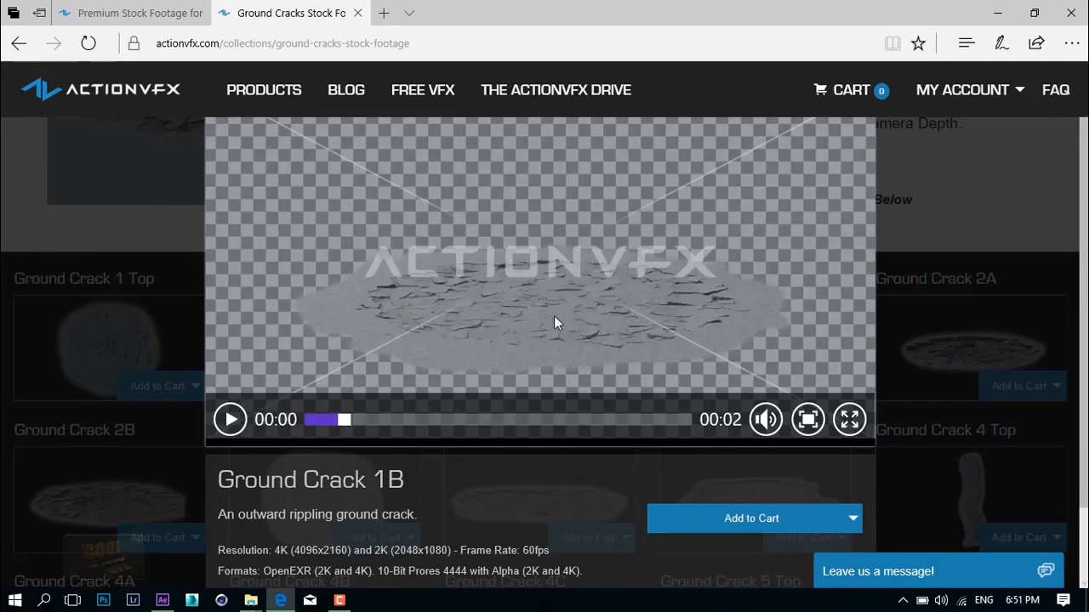
{"action": "left_click_drag", "start_coordinate": [346, 421], "coordinate": [445, 416]}
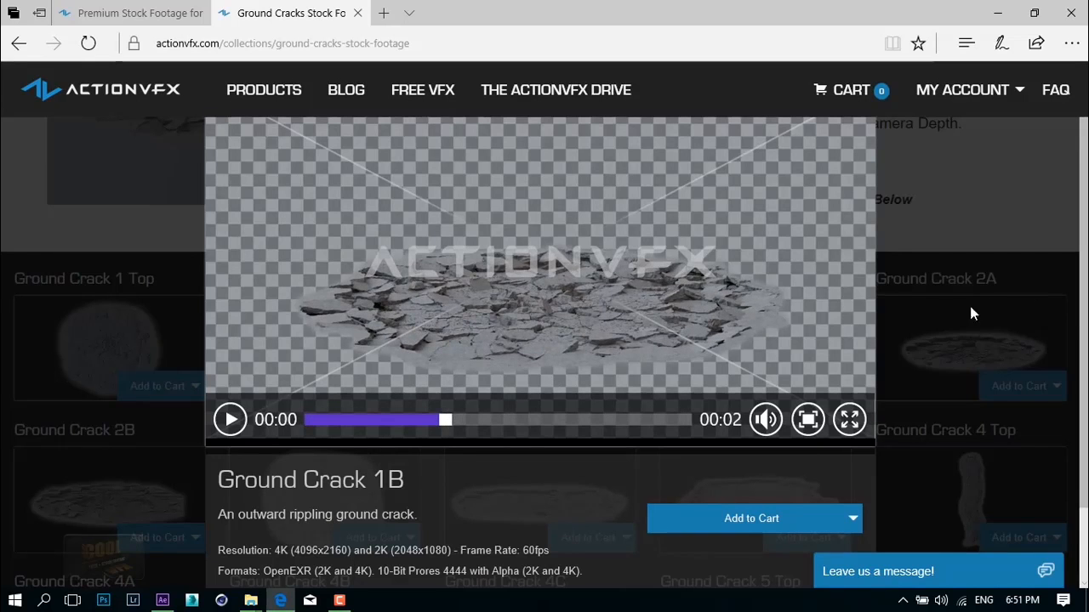
{"action": "left_click", "coordinate": [942, 310]}
{"action": "scroll", "coordinate": [545, 364], "scroll_direction": "up", "scroll_amount": 5}
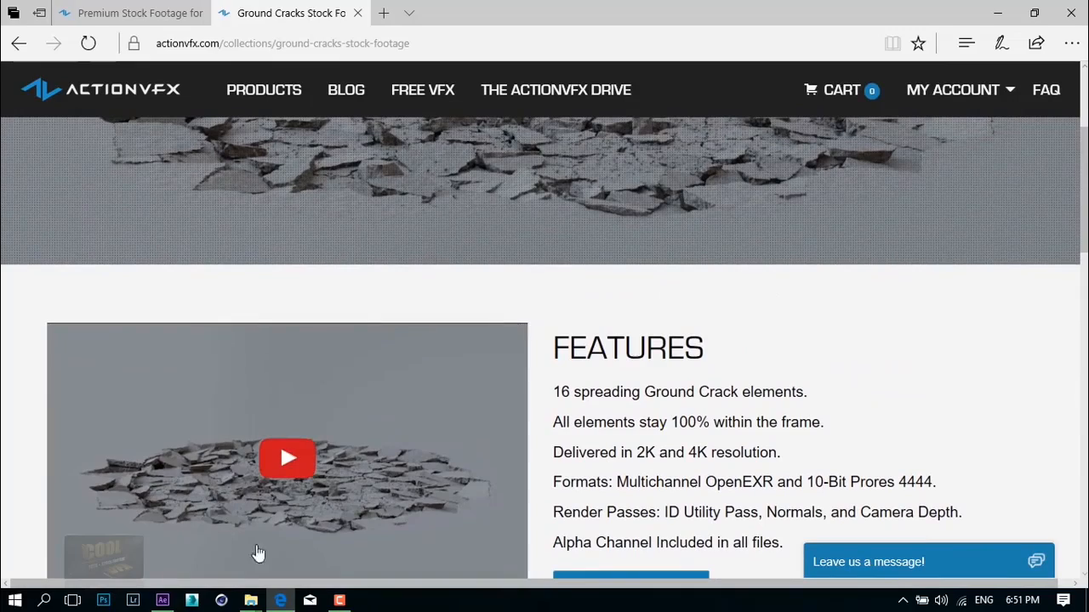
Switch to After Effects and examine the ft_st_calming_carousel street image in the maximized composition viewer.
{"action": "left_click", "coordinate": [162, 601]}
{"action": "left_click_drag", "start_coordinate": [501, 435], "coordinate": [443, 443]}
{"action": "key", "text": "grave"}
{"action": "left_click_drag", "start_coordinate": [399, 389], "coordinate": [457, 341]}
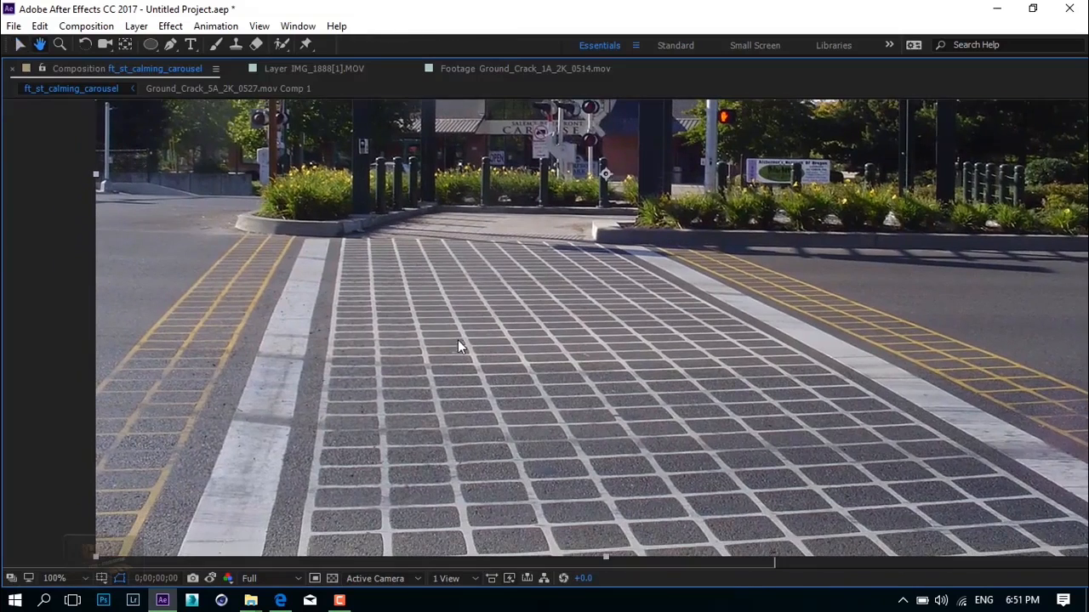
Switch back to the browser and highlight the Ground Cracks title of the ActionVFX collection.
{"action": "left_click", "coordinate": [280, 601]}
{"action": "scroll", "coordinate": [396, 195], "scroll_direction": "up", "scroll_amount": 3}
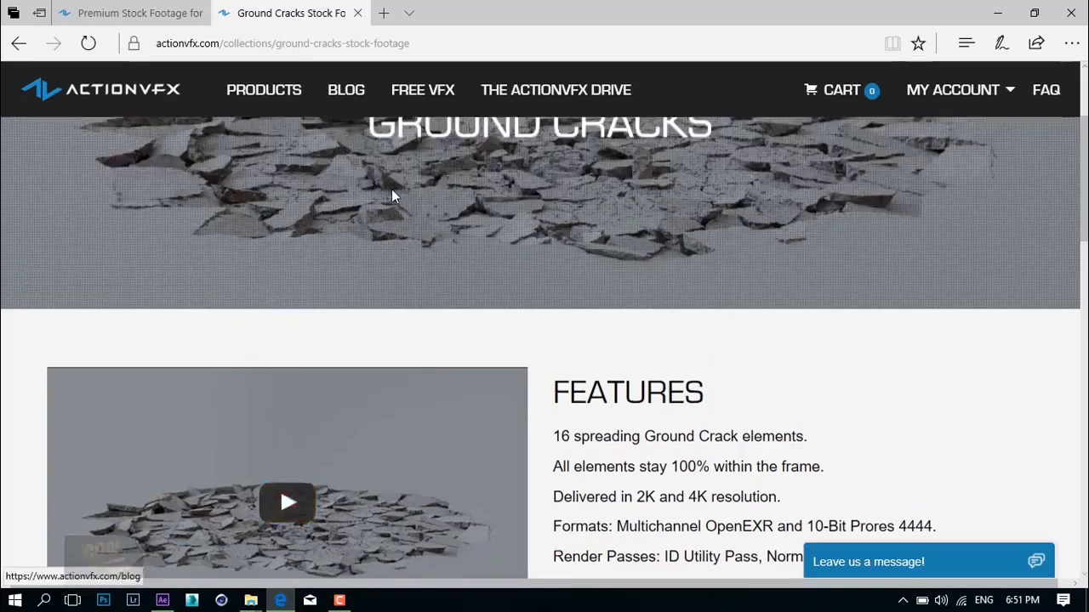
{"action": "triple_click", "coordinate": [604, 302]}
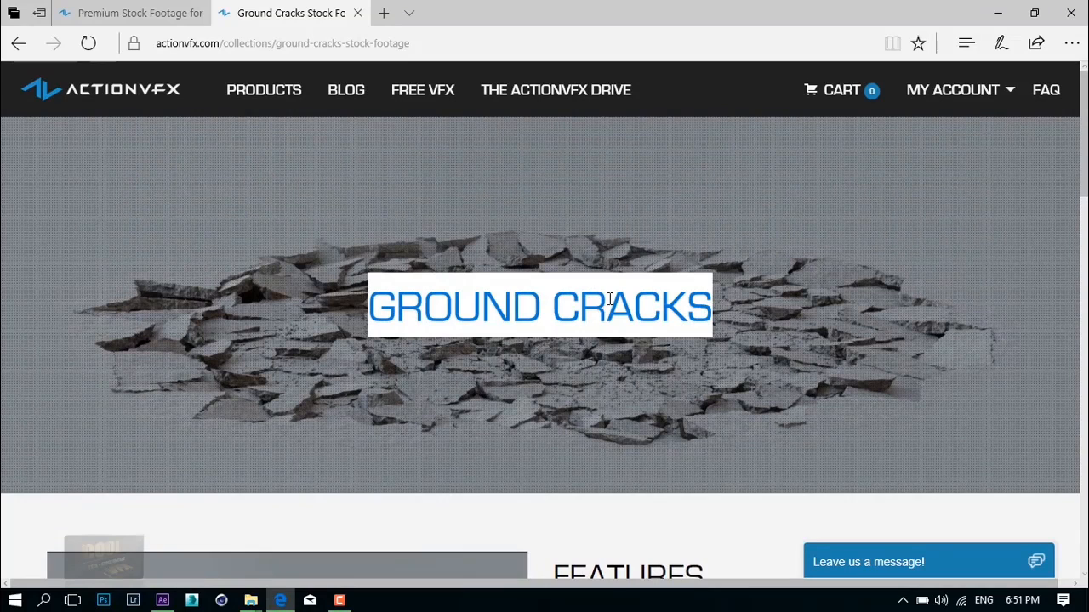
Switch to After Effects and play back the cracking street in the maximized ft_st_calming_carousel composition viewer.
{"action": "left_click", "coordinate": [162, 600]}
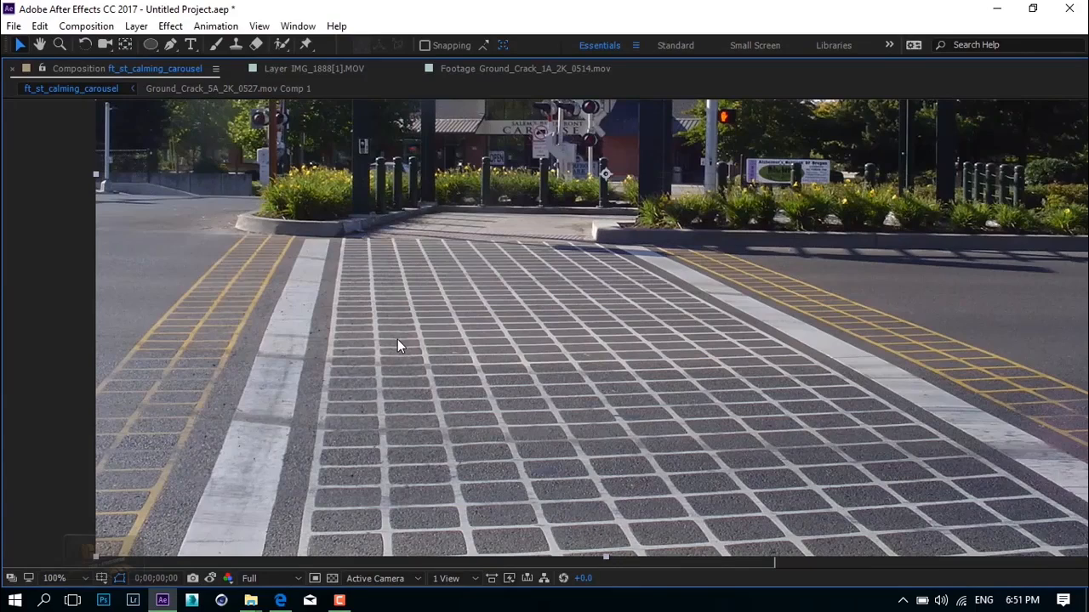
{"action": "key", "text": "grave"}
{"action": "key", "text": "grave"}
{"action": "key", "text": "space"}
{"action": "left_click_drag", "start_coordinate": [395, 316], "coordinate": [454, 294]}
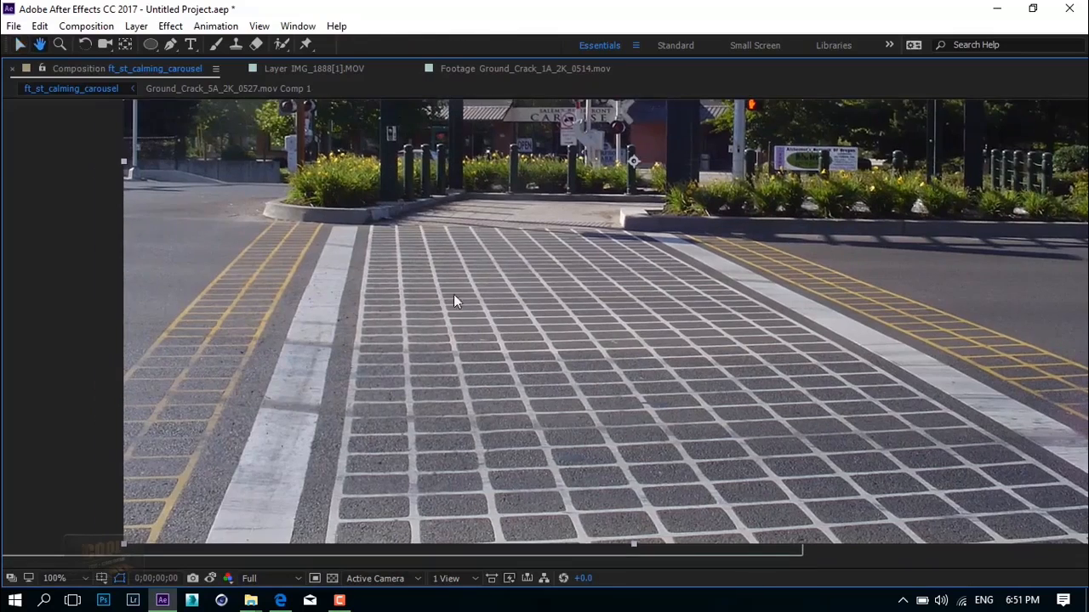
{"action": "left_click_drag", "start_coordinate": [386, 290], "coordinate": [462, 286]}
{"action": "key", "text": "grave"}
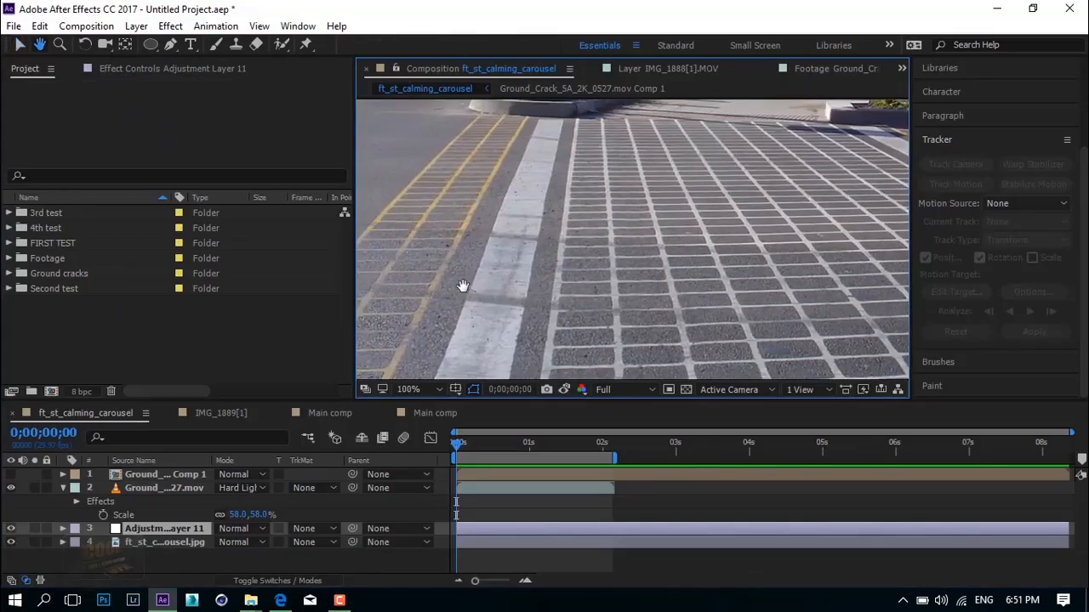
{"action": "key", "text": "grave"}
{"action": "key", "text": "space"}
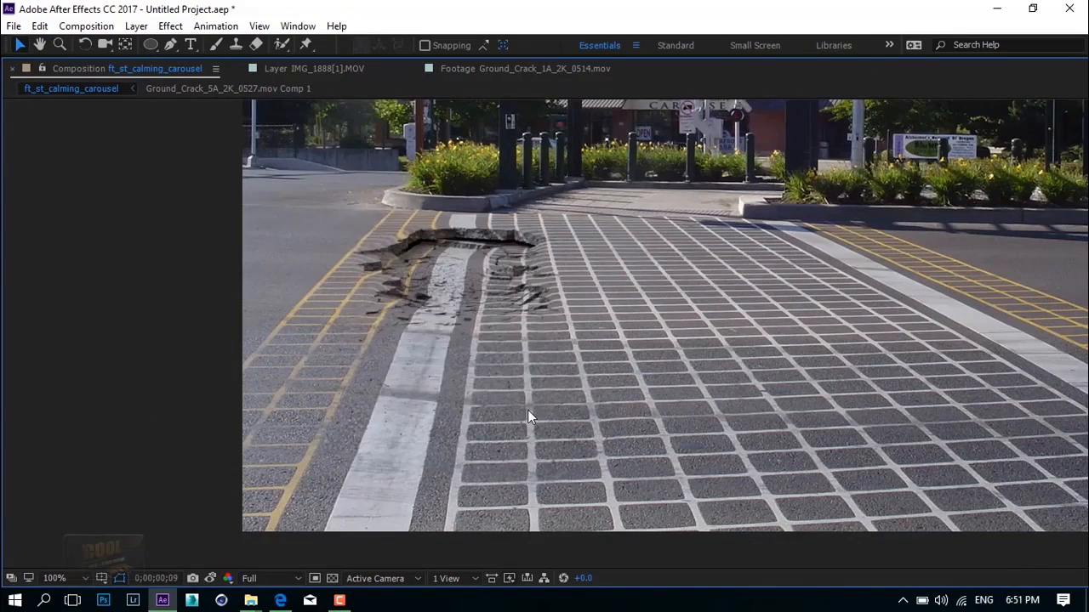
Restore the full workspace and scrub the ft_st_calming_carousel composition to 0;00;00;18 to examine the spreading crack.
{"action": "key", "text": "grave"}
{"action": "left_click", "coordinate": [473, 444]}
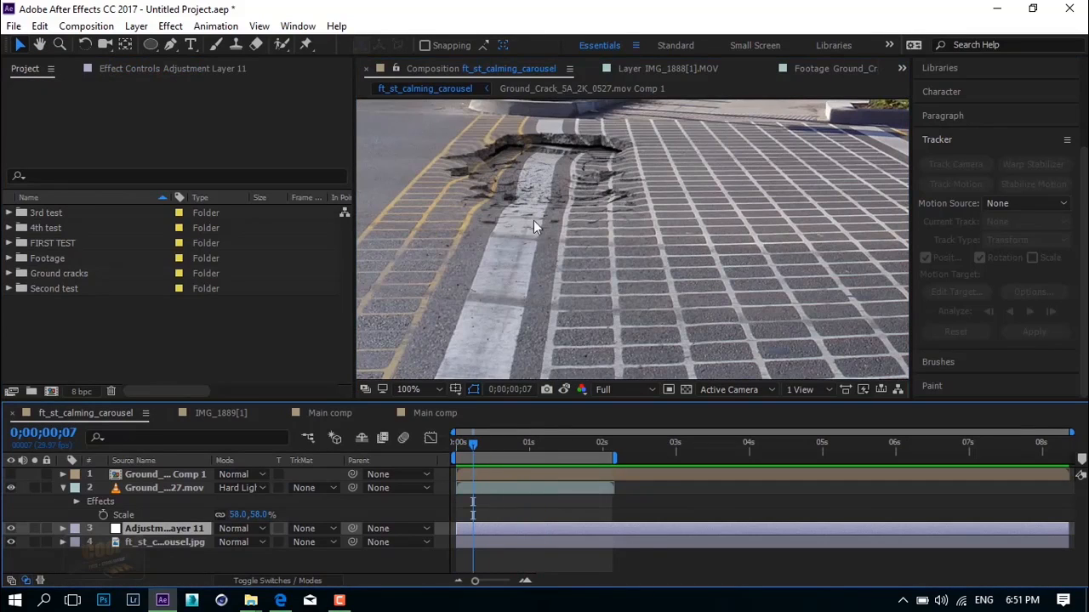
{"action": "left_click_drag", "start_coordinate": [469, 446], "coordinate": [496, 436]}
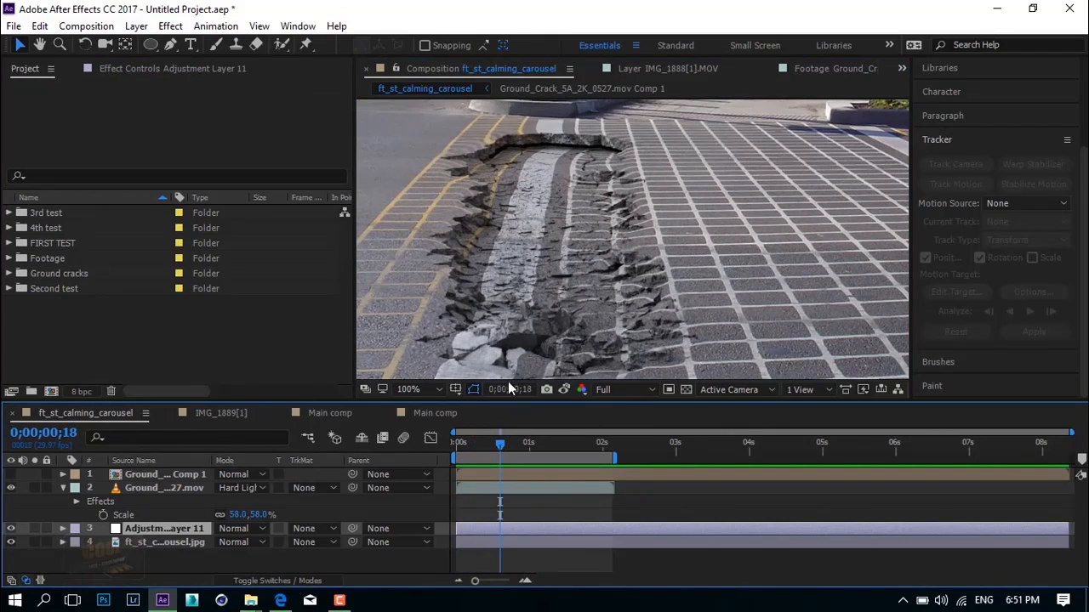
Open the IMG_1889[1] composition, set the current time to 0:00:01:18 and move the work area to the composition's start.
{"action": "left_click", "coordinate": [220, 413]}
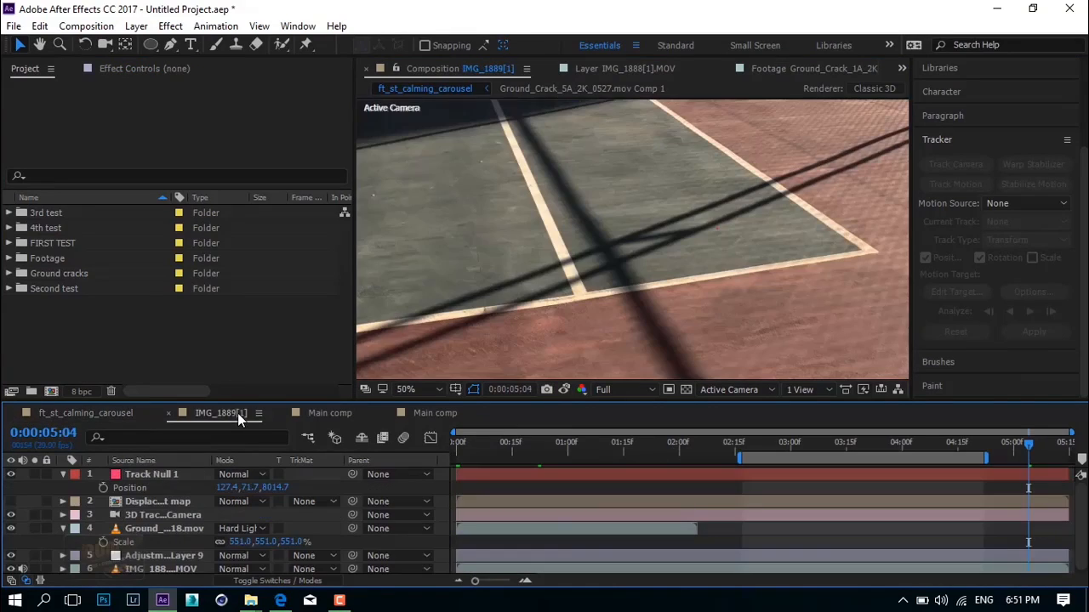
{"action": "left_click", "coordinate": [636, 452]}
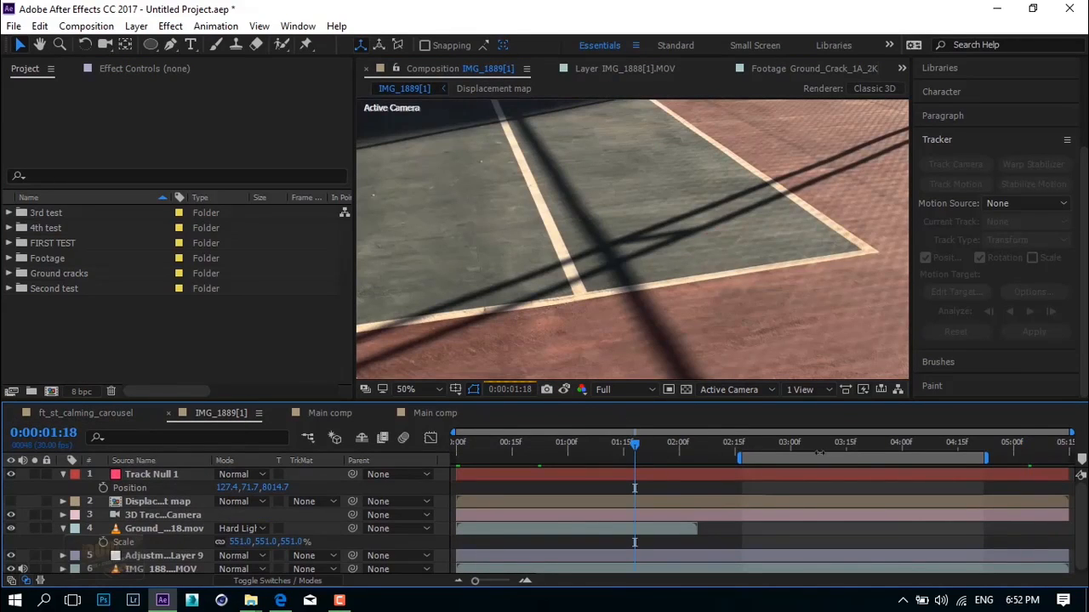
{"action": "left_click_drag", "start_coordinate": [818, 454], "coordinate": [533, 453]}
{"action": "scroll", "coordinate": [625, 261], "scroll_direction": "down", "scroll_amount": 2}
{"action": "scroll", "coordinate": [629, 267], "scroll_direction": "up", "scroll_amount": 2}
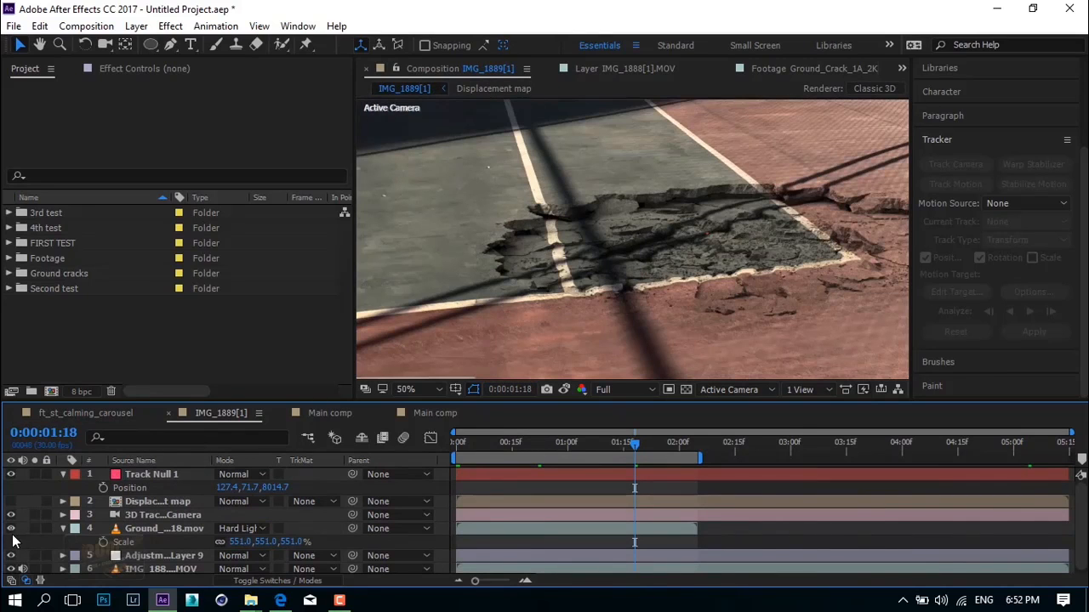
Hide the Ground_Crack_2B layer to inspect the displaced tennis court lines, and show the layer again.
{"action": "left_click", "coordinate": [124, 529]}
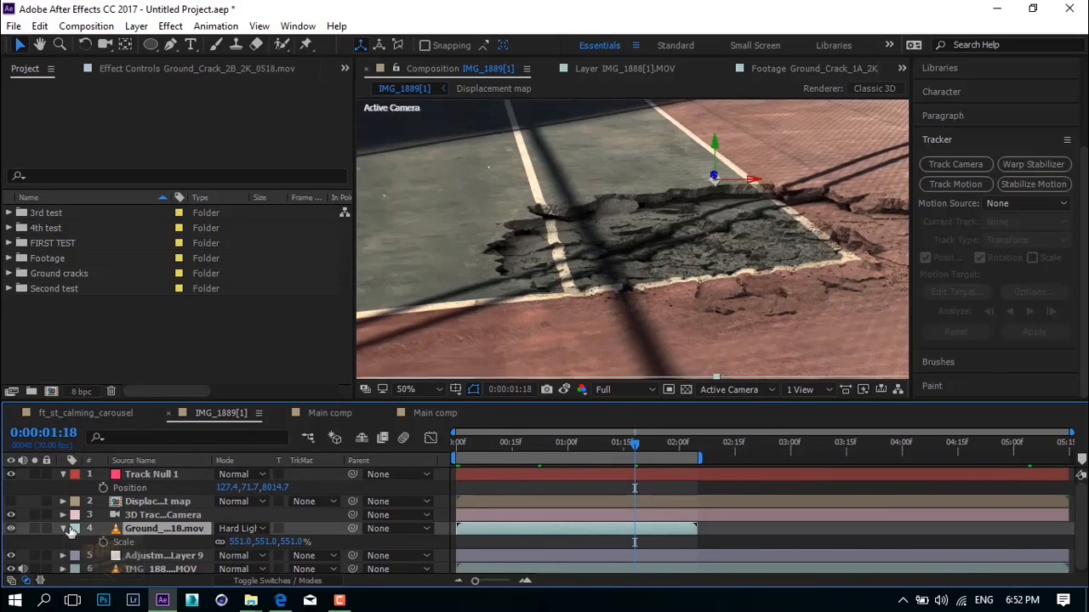
{"action": "left_click", "coordinate": [11, 529]}
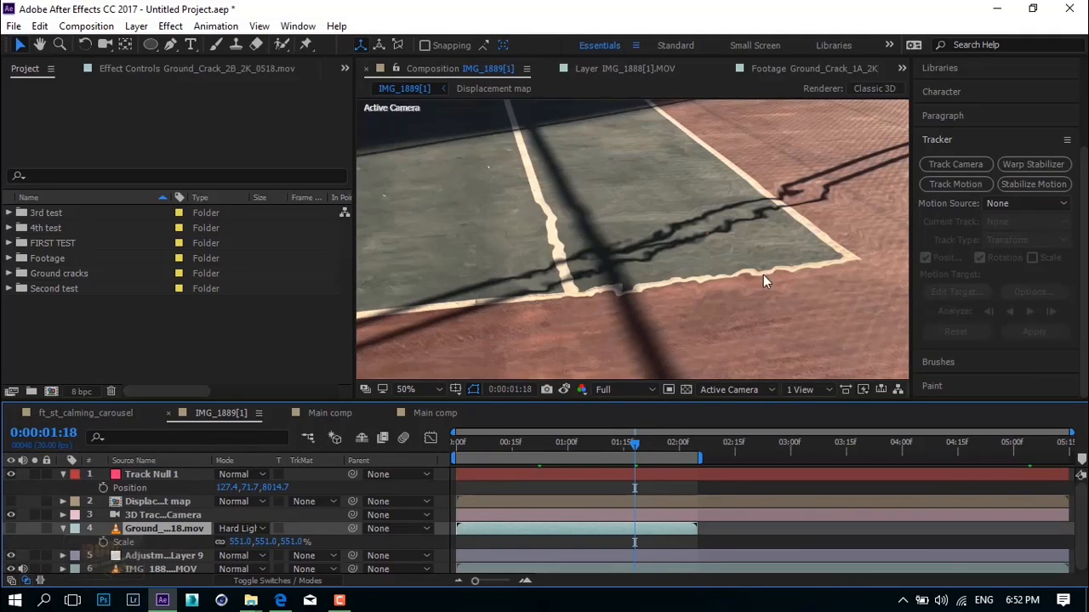
{"action": "left_click_drag", "start_coordinate": [669, 229], "coordinate": [549, 224]}
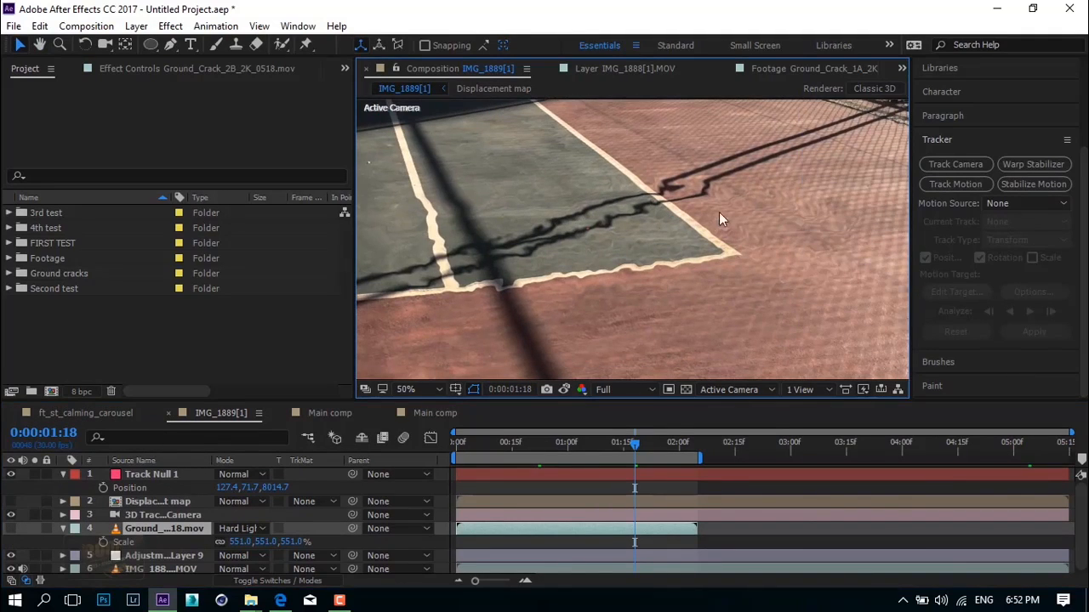
{"action": "left_click", "coordinate": [11, 530]}
Open the Main comp with the yellow painted line and compare the ground crack layer hidden and shown.
{"action": "left_click", "coordinate": [330, 413]}
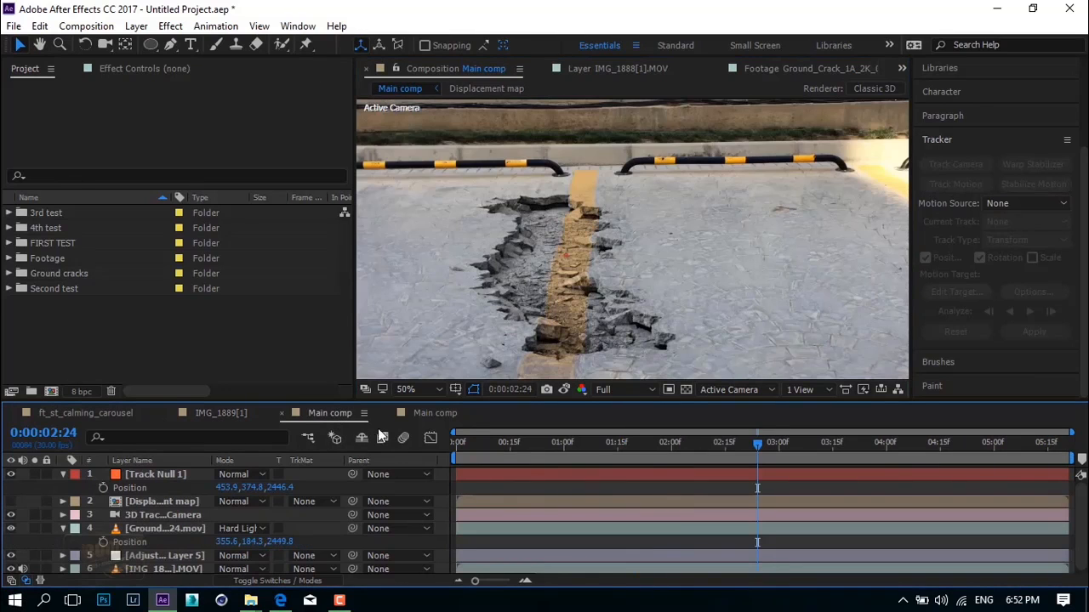
{"action": "scroll", "coordinate": [638, 282], "scroll_direction": "up", "scroll_amount": 2}
{"action": "left_click_drag", "start_coordinate": [544, 312], "coordinate": [553, 336]}
{"action": "scroll", "coordinate": [561, 316], "scroll_direction": "down", "scroll_amount": 1}
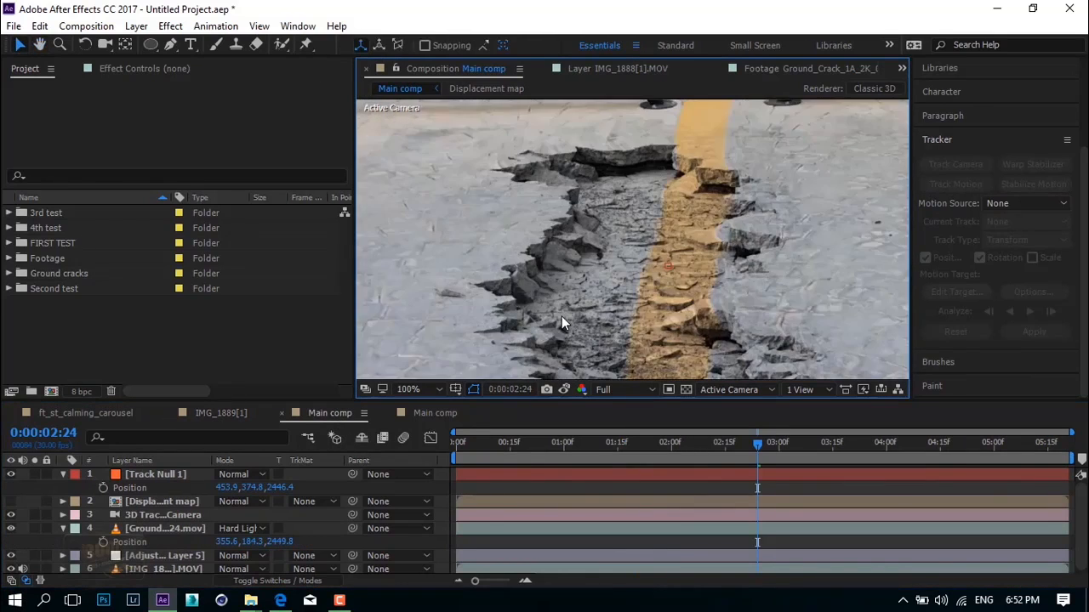
{"action": "left_click", "coordinate": [10, 529]}
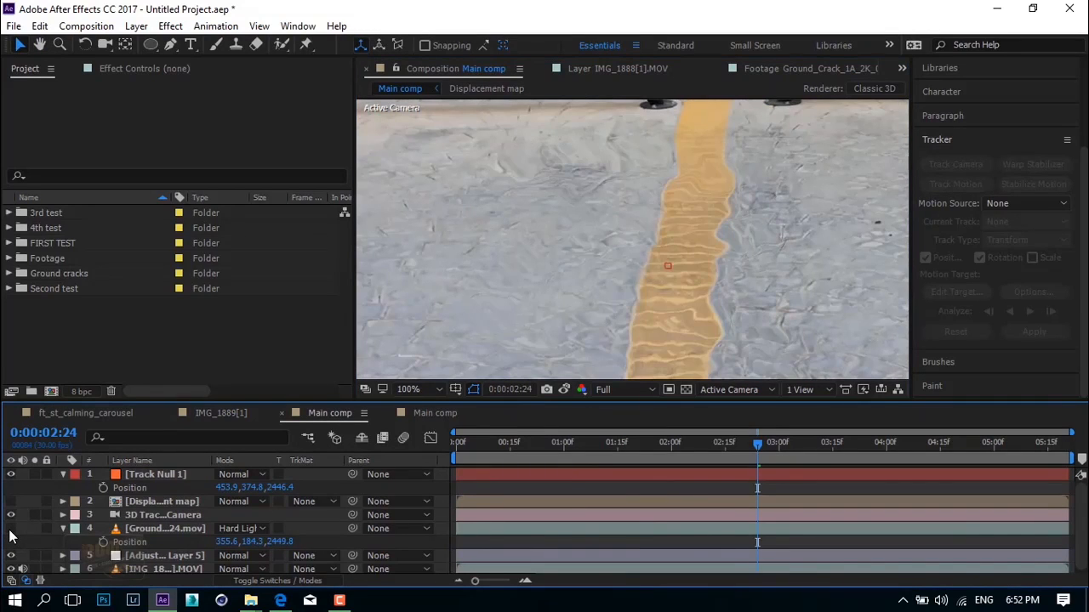
{"action": "left_click", "coordinate": [10, 529]}
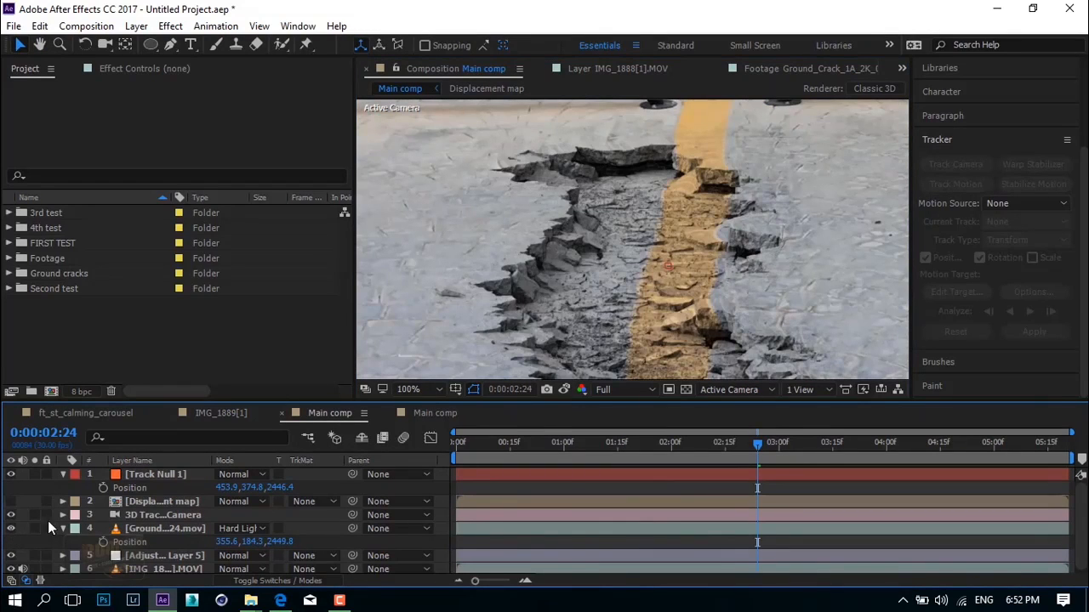
Open the other Main comp with the footpath crack and view its whole frame at 25%.
{"action": "left_click", "coordinate": [423, 412]}
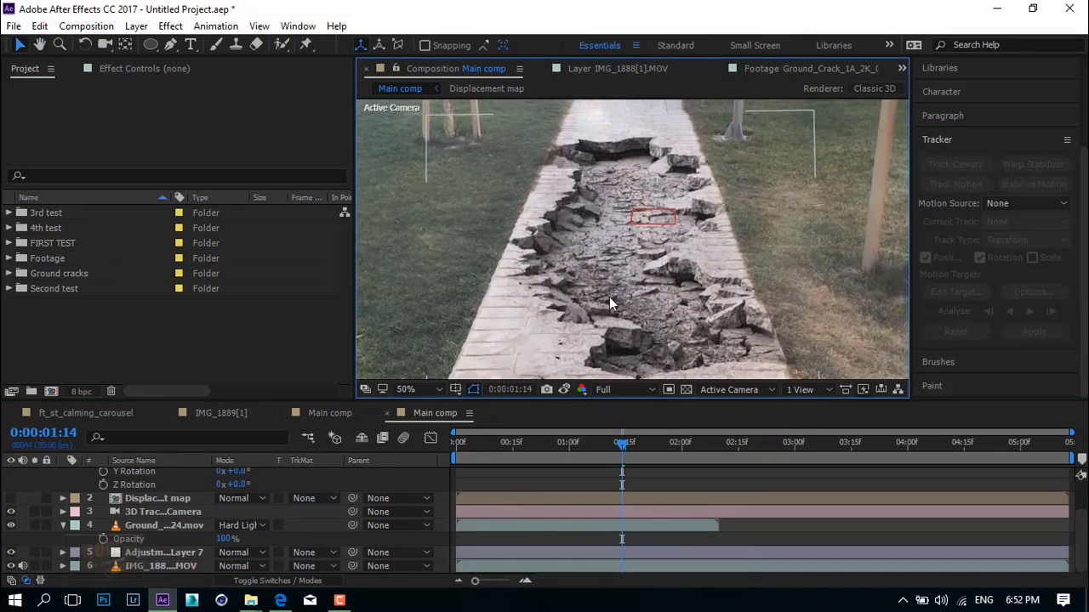
{"action": "key", "text": "comma"}
{"action": "key", "text": "comma"}
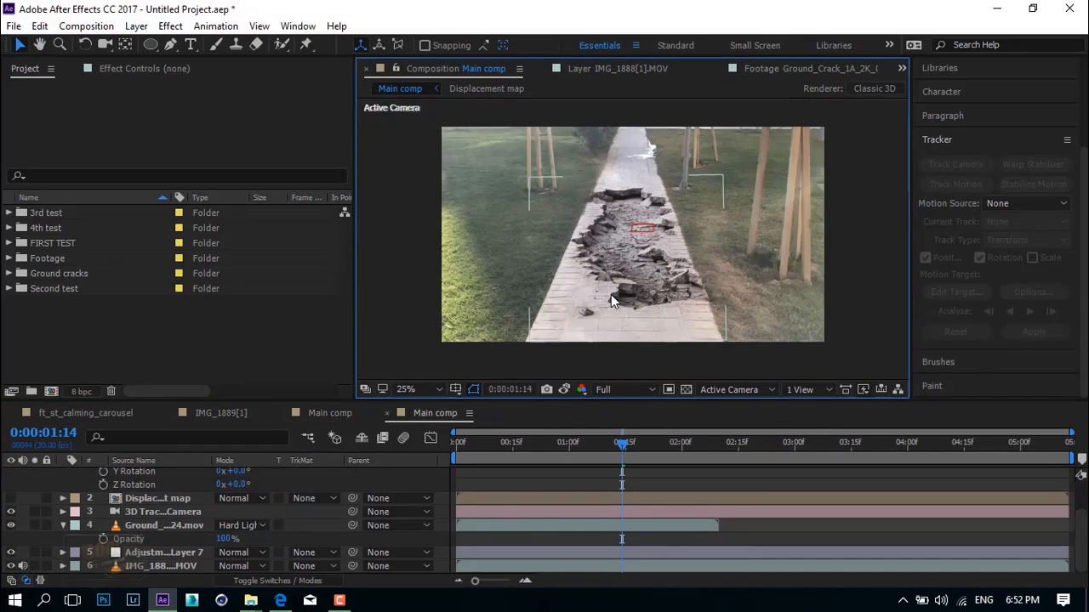
Return to the ft_st_calming_carousel composition and examine the street crack up close at 0;00;00;08.
{"action": "left_click", "coordinate": [108, 411]}
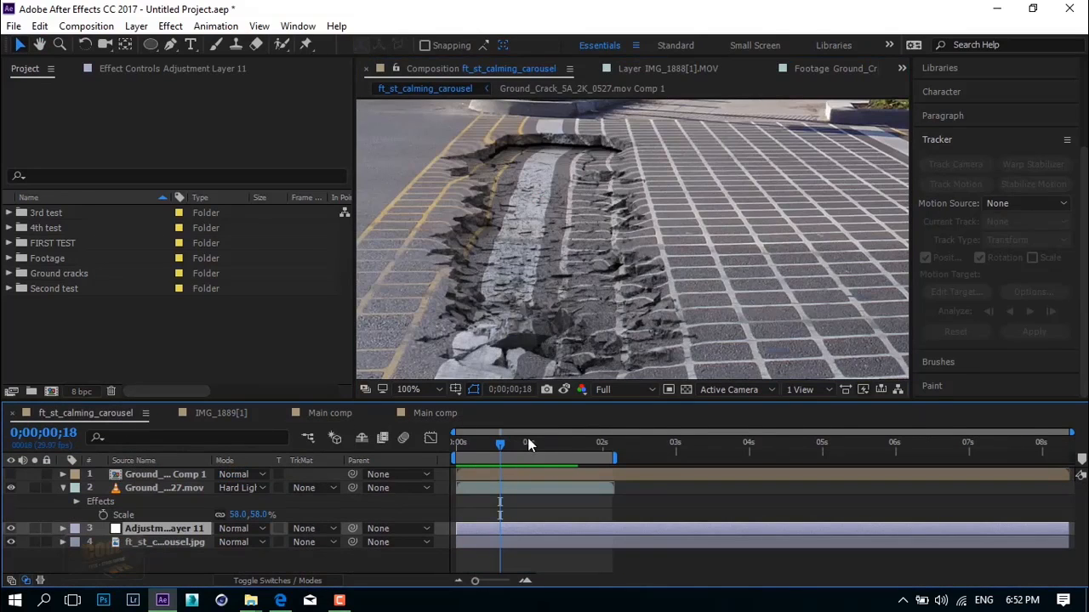
{"action": "left_click_drag", "start_coordinate": [502, 443], "coordinate": [475, 442]}
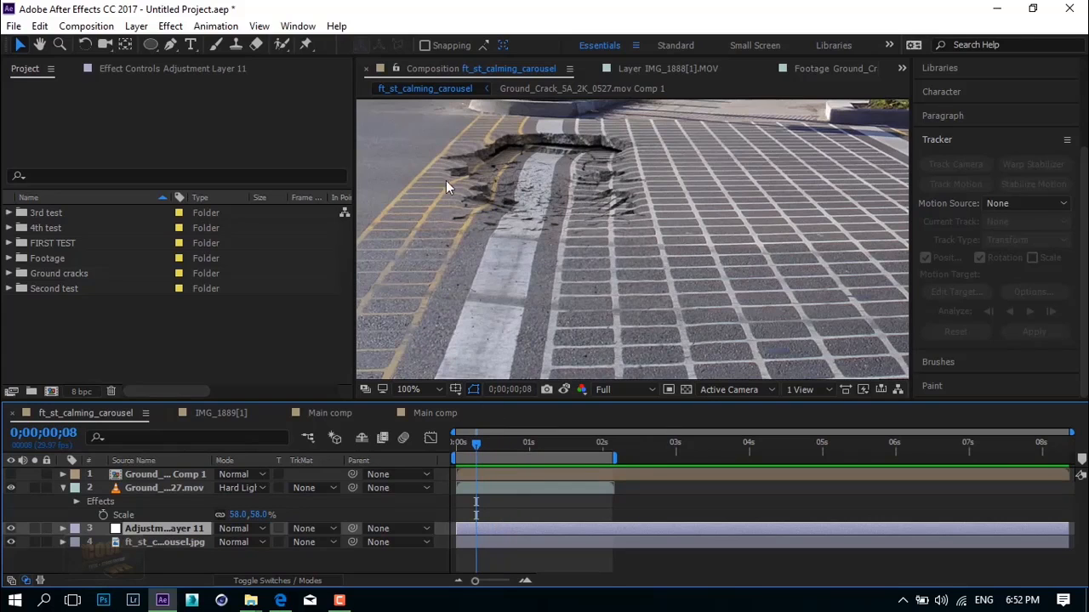
{"action": "scroll", "coordinate": [556, 154], "scroll_direction": "down", "scroll_amount": 2}
{"action": "left_click_drag", "start_coordinate": [510, 118], "coordinate": [485, 142]}
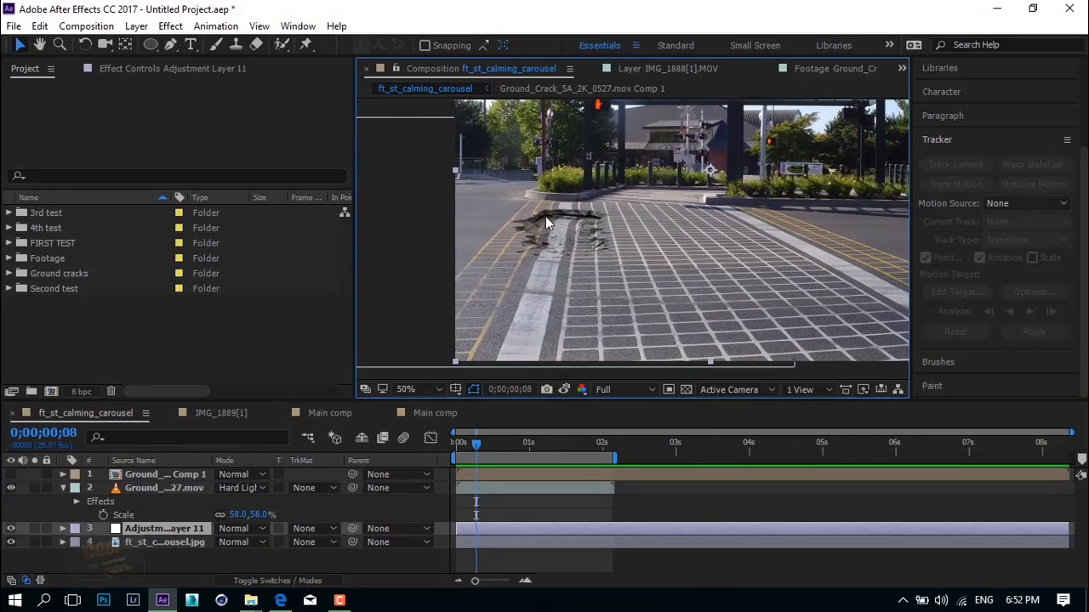
{"action": "scroll", "coordinate": [571, 268], "scroll_direction": "up", "scroll_amount": 2}
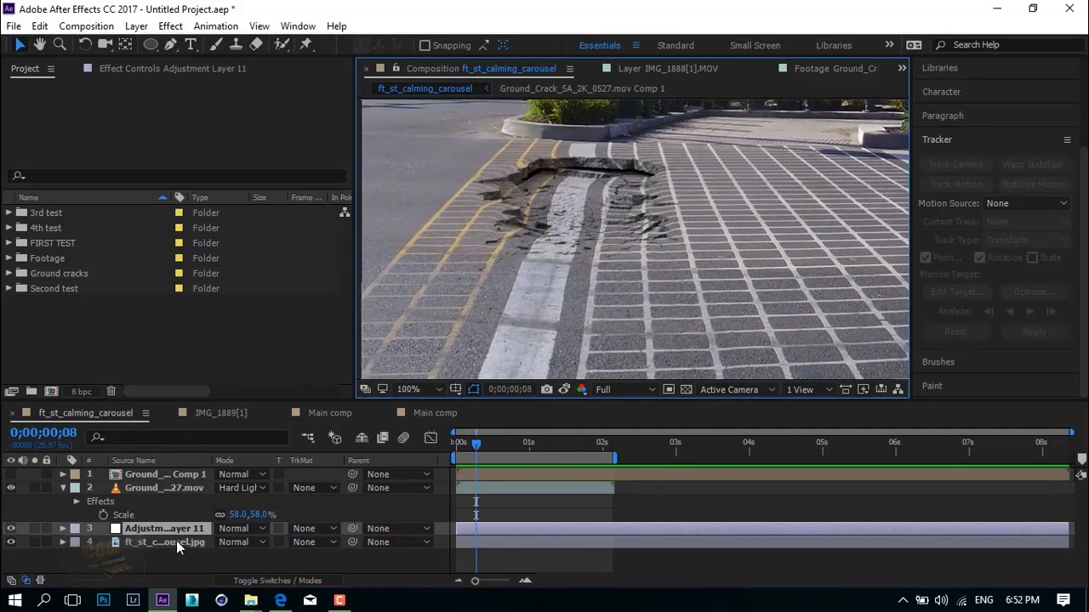
Delete the adjustment layer and both ground crack layers above the street image.
{"action": "left_click", "coordinate": [161, 474]}
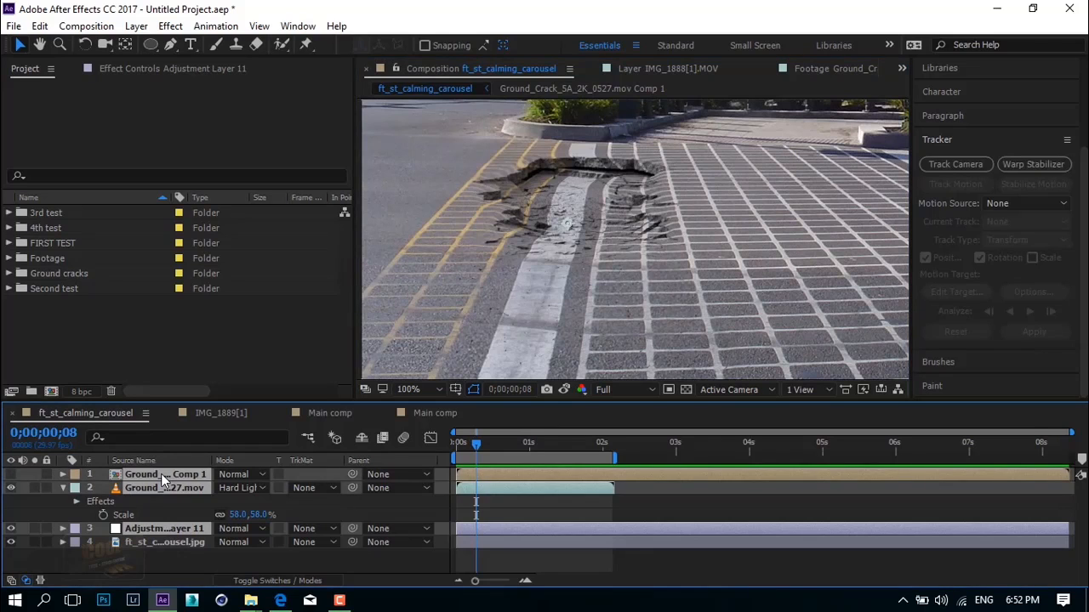
{"action": "key", "text": "Delete"}
Expand the Ground cracks folder in the project and examine the thumbnails of its crack clips one after another.
{"action": "left_click", "coordinate": [9, 273]}
{"action": "left_click", "coordinate": [64, 237]}
{"action": "left_click", "coordinate": [59, 219]}
{"action": "left_click", "coordinate": [57, 229]}
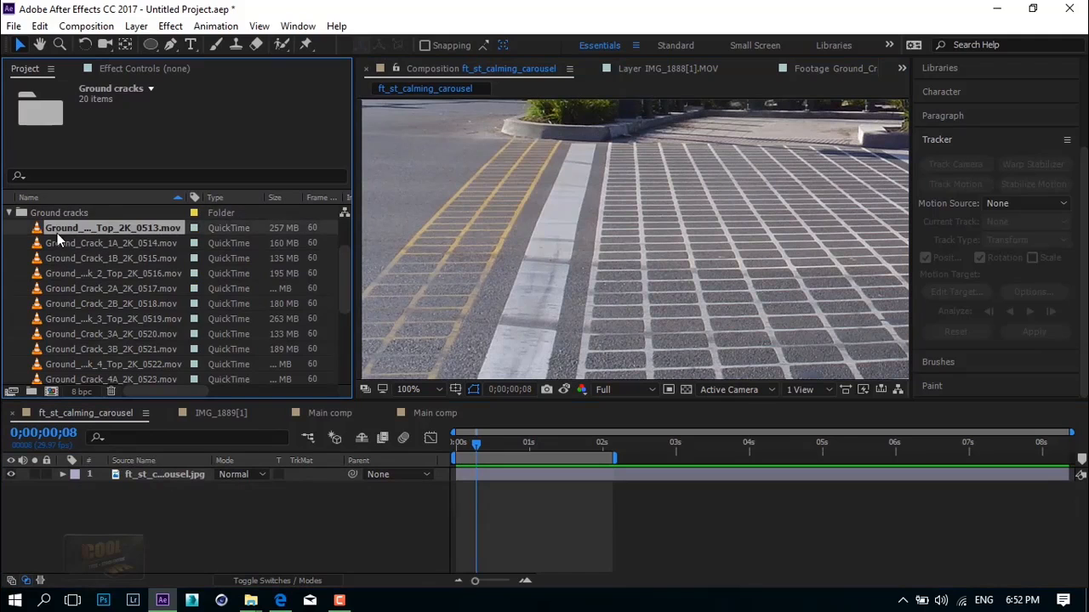
{"action": "left_click", "coordinate": [61, 244]}
{"action": "left_click", "coordinate": [64, 260]}
{"action": "left_click", "coordinate": [67, 287]}
{"action": "left_click", "coordinate": [71, 304]}
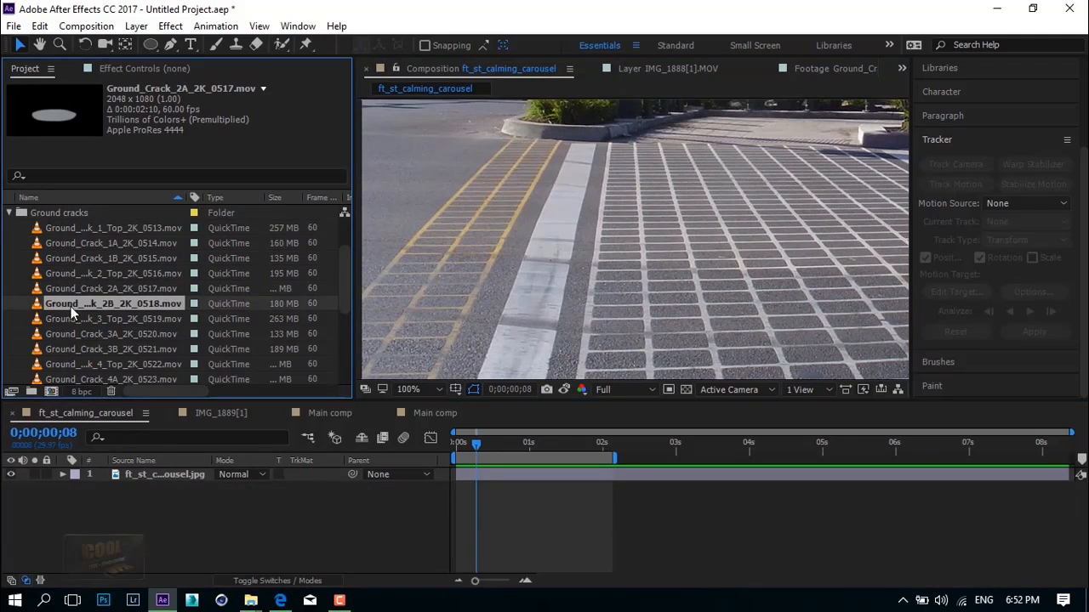
{"action": "left_click", "coordinate": [73, 320]}
{"action": "left_click", "coordinate": [75, 337]}
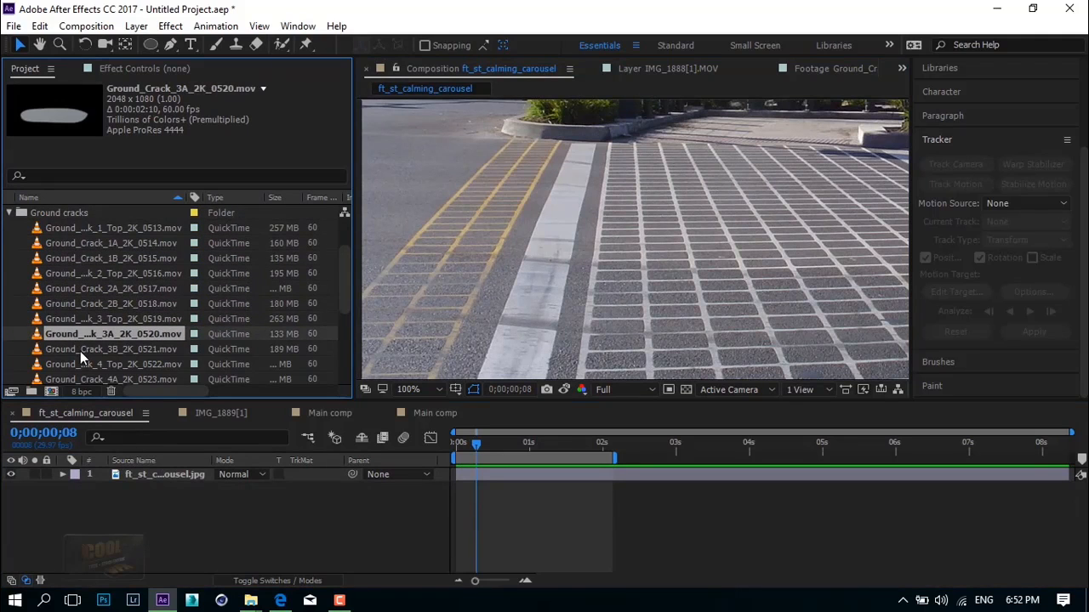
{"action": "left_click", "coordinate": [80, 351]}
{"action": "scroll", "coordinate": [79, 366], "scroll_direction": "down", "scroll_amount": 1}
{"action": "left_click", "coordinate": [75, 317]}
{"action": "left_click", "coordinate": [77, 333]}
{"action": "left_click", "coordinate": [77, 350]}
{"action": "left_click", "coordinate": [76, 365]}
{"action": "scroll", "coordinate": [77, 364], "scroll_direction": "down", "scroll_amount": 1}
{"action": "left_click", "coordinate": [79, 336]}
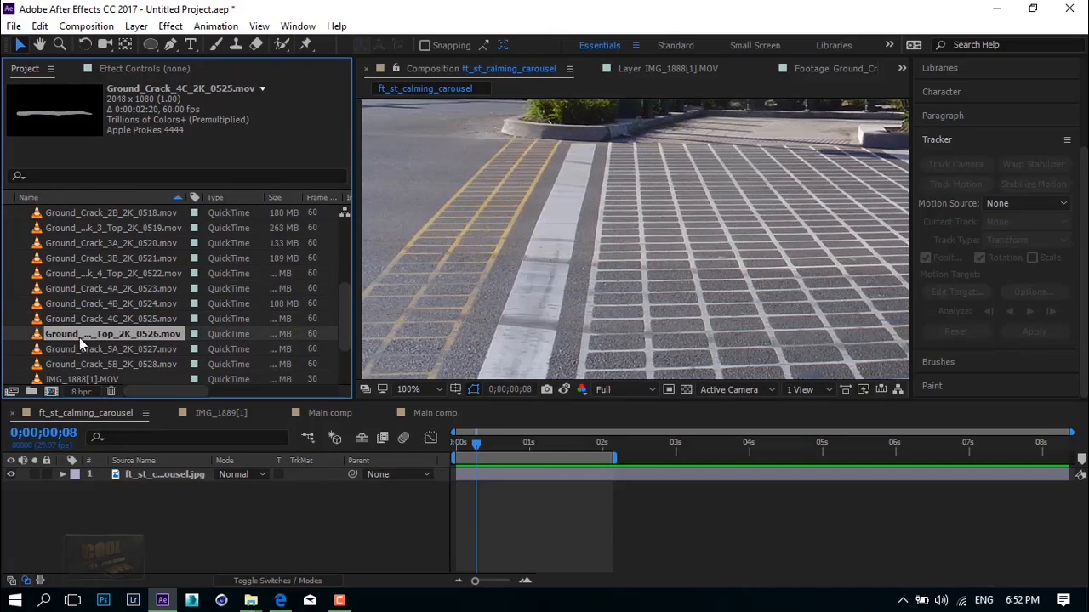
Add Ground_Crack_5A_2K_0527.mov above the street image and set its blending mode to Hard Light.
{"action": "left_click", "coordinate": [65, 349]}
{"action": "left_click_drag", "start_coordinate": [50, 351], "coordinate": [148, 476]}
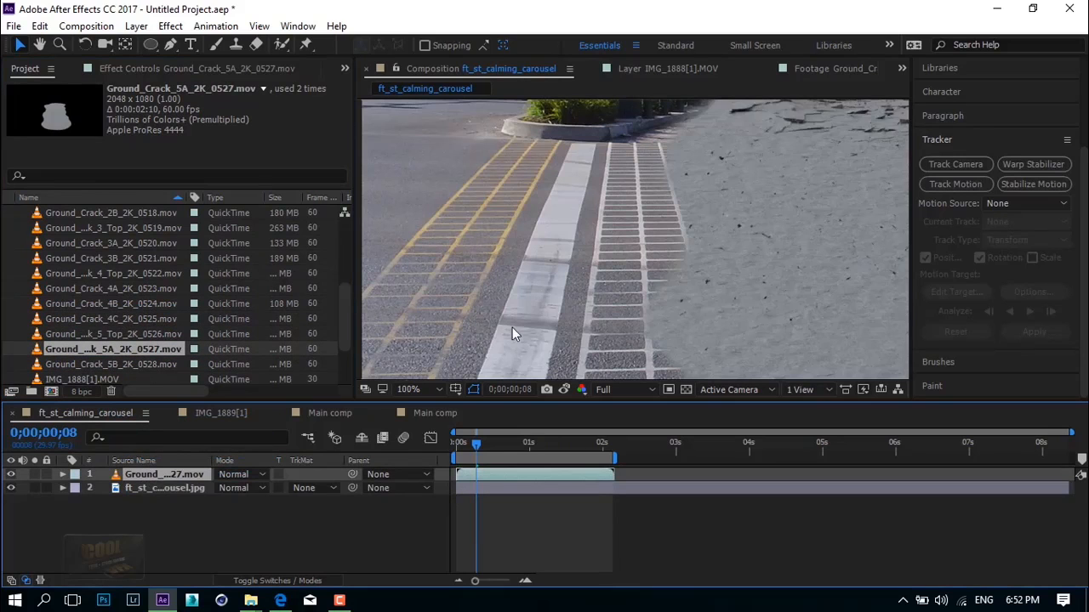
{"action": "scroll", "coordinate": [767, 192], "scroll_direction": "down", "scroll_amount": 2}
{"action": "left_click", "coordinate": [257, 477]}
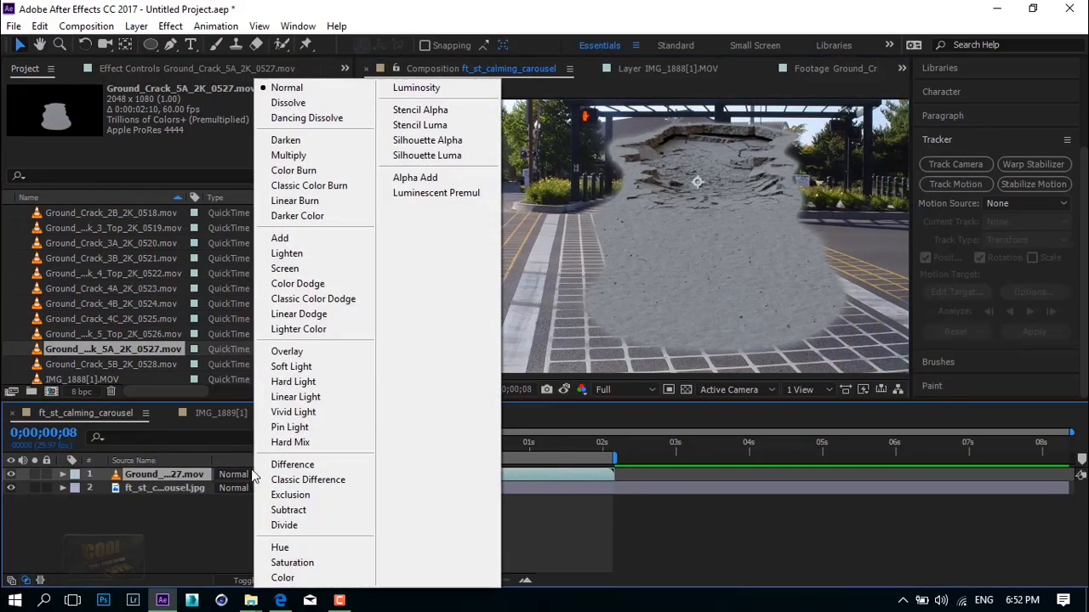
{"action": "left_click", "coordinate": [292, 381]}
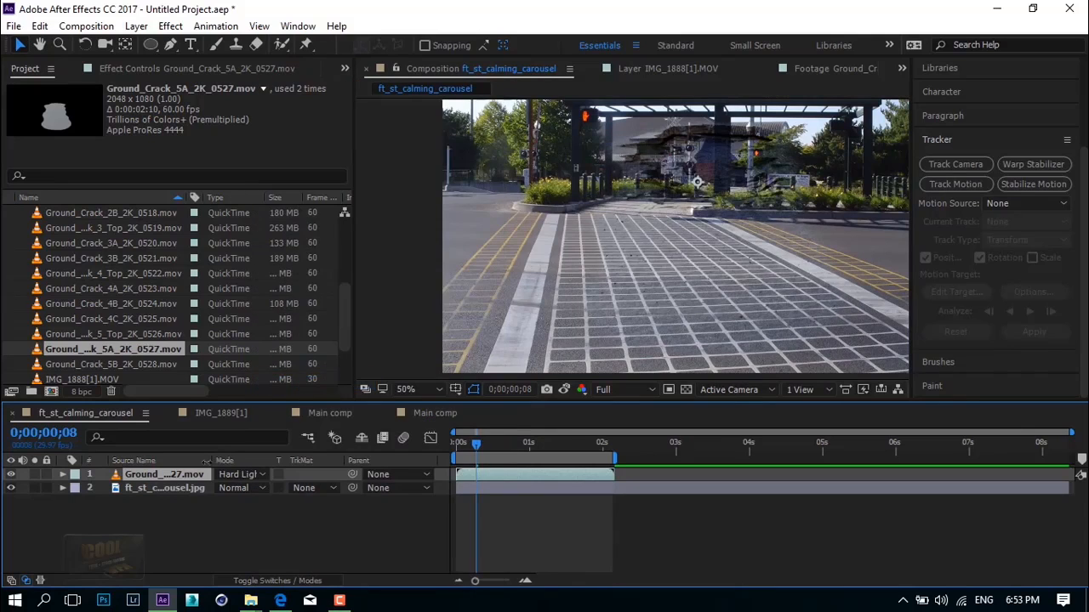
Scale the ground crack layer to 46% and place it over the white stripe beside the yellow lines.
{"action": "key", "text": "s"}
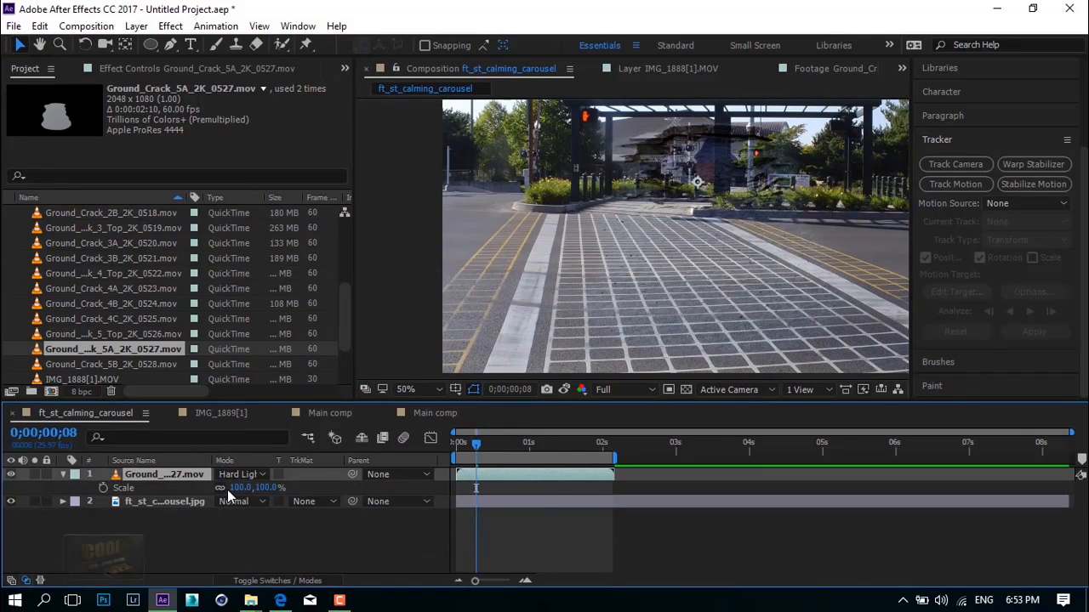
{"action": "left_click_drag", "start_coordinate": [229, 490], "coordinate": [200, 488]}
{"action": "left_click_drag", "start_coordinate": [845, 171], "coordinate": [694, 238]}
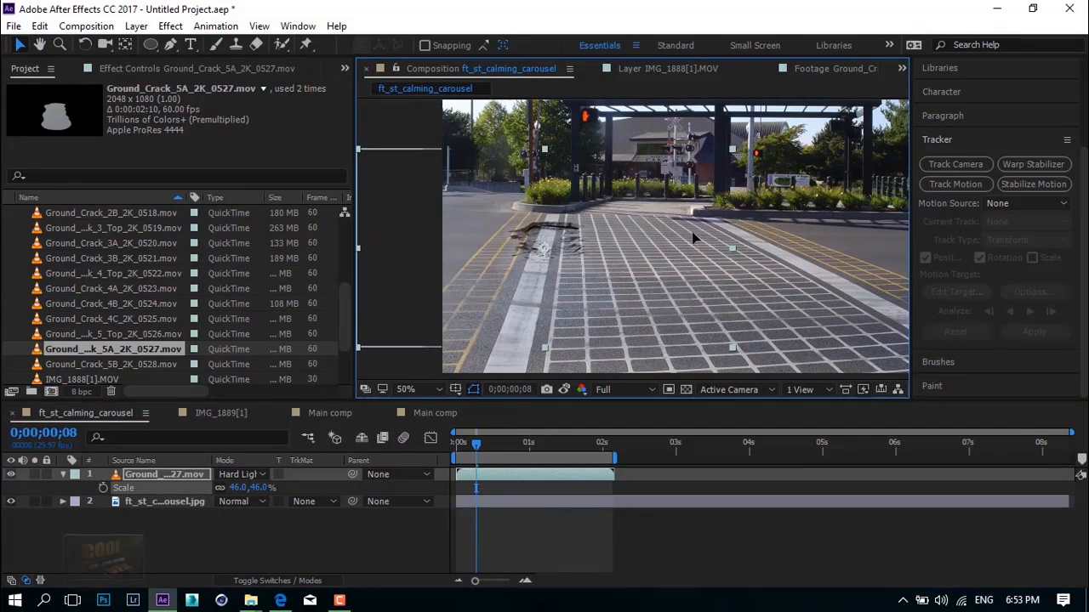
Apply the Tint effect to the ground crack layer.
{"action": "scroll", "coordinate": [619, 248], "scroll_direction": "up", "scroll_amount": 2}
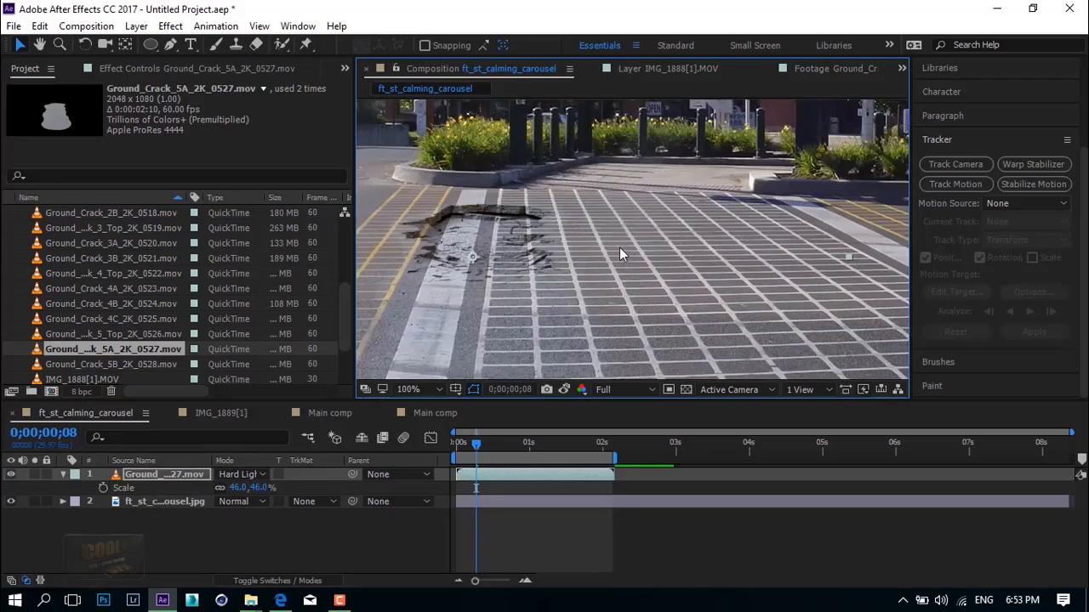
{"action": "left_click_drag", "start_coordinate": [619, 248], "coordinate": [664, 234]}
{"action": "key", "text": "ctrl+space"}
{"action": "type", "text": "tin"}
{"action": "left_click", "coordinate": [579, 261]}
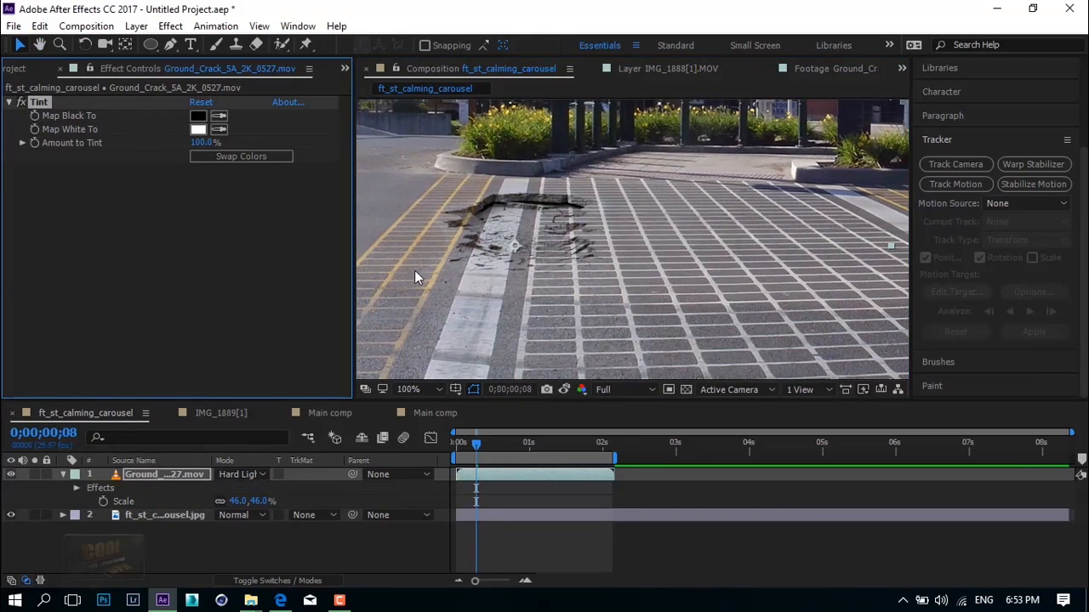
Set the Tint effect's Map White To colour to the slightly darker white F4F4F4.
{"action": "left_click_drag", "start_coordinate": [462, 268], "coordinate": [621, 246]}
{"action": "scroll", "coordinate": [533, 237], "scroll_direction": "up", "scroll_amount": 1}
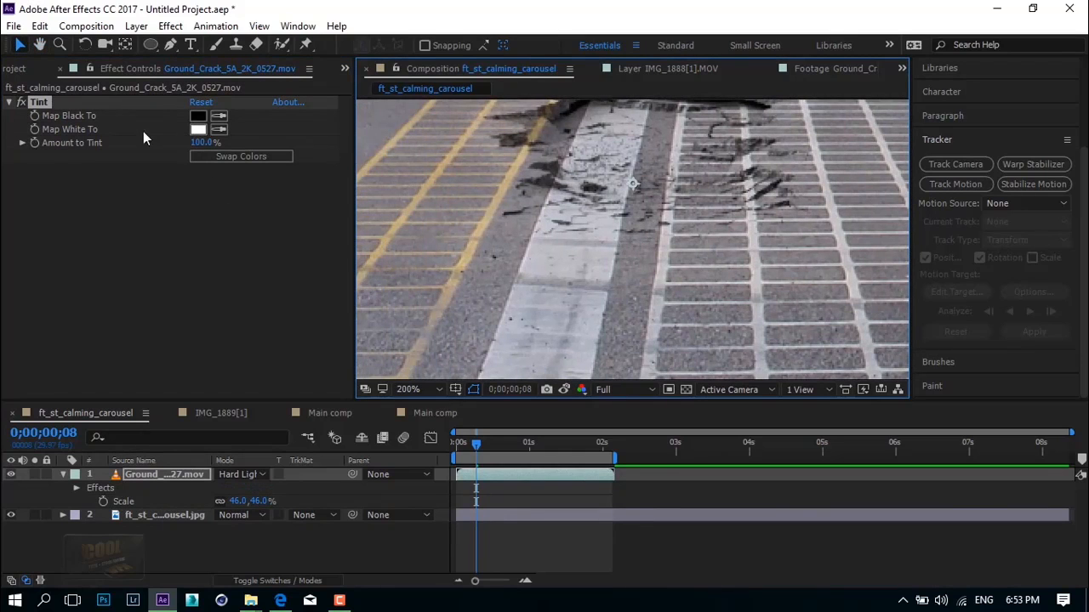
{"action": "left_click", "coordinate": [197, 130]}
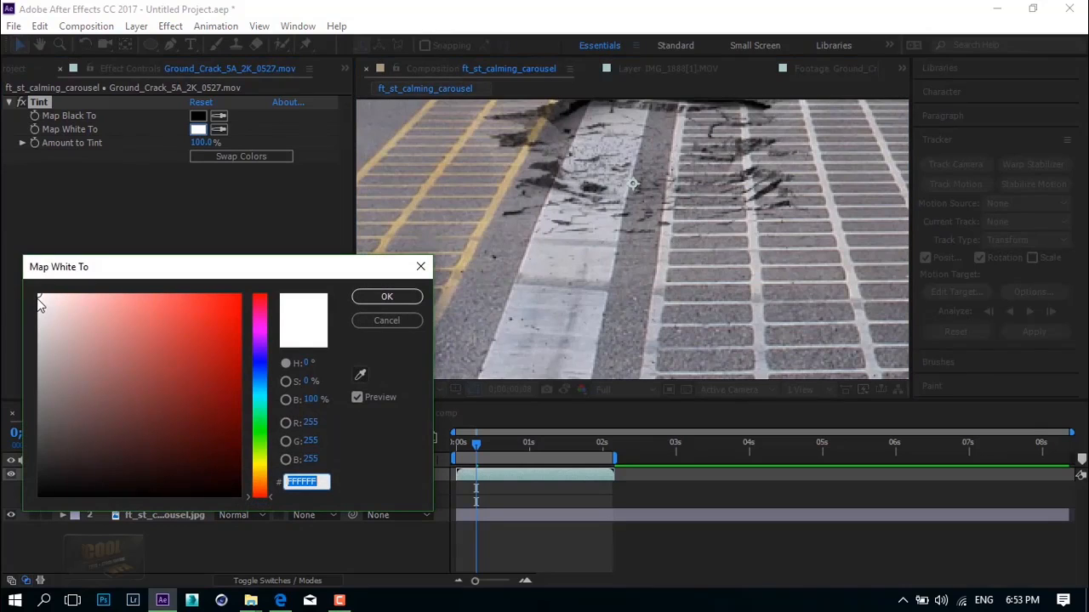
{"action": "left_click", "coordinate": [35, 300]}
{"action": "left_click_drag", "start_coordinate": [34, 300], "coordinate": [39, 303]}
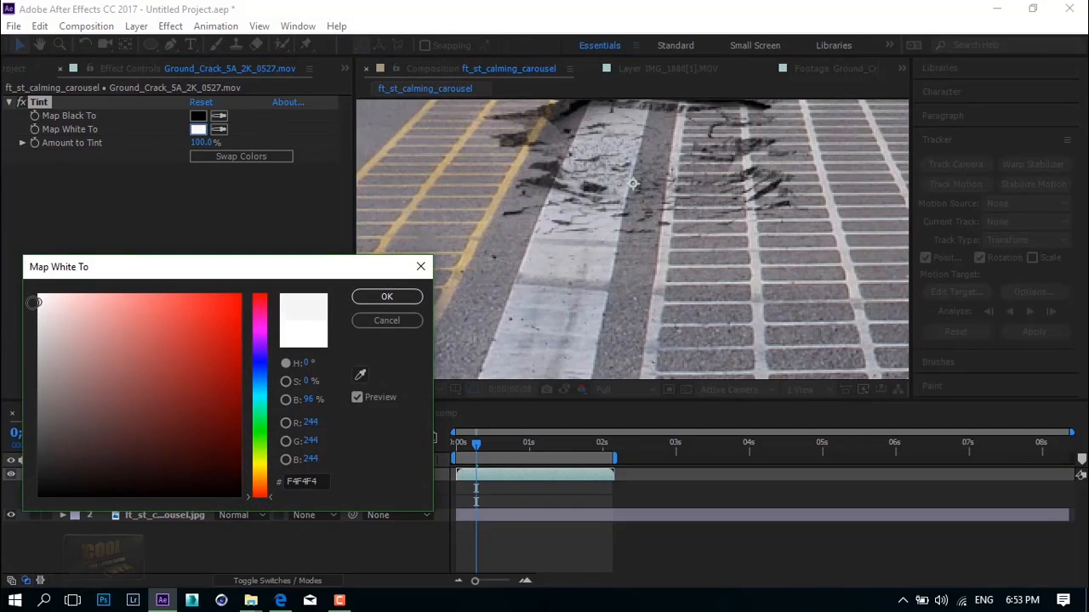
{"action": "left_click", "coordinate": [387, 296]}
Preview the crack animation from the start of the composition and move to 0;00;01;05.
{"action": "scroll", "coordinate": [616, 239], "scroll_direction": "down", "scroll_amount": 4}
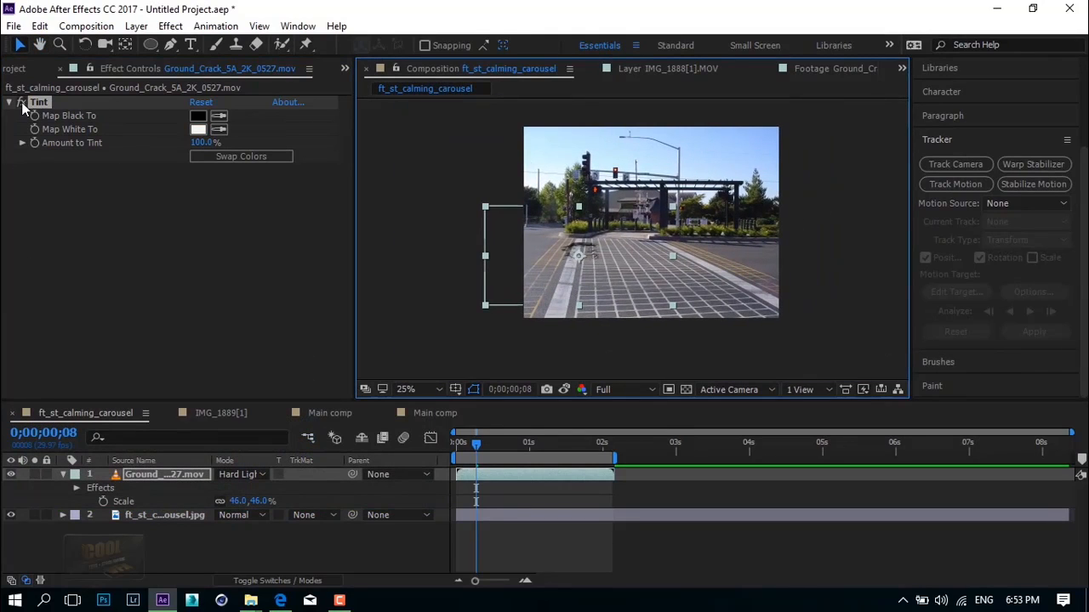
{"action": "scroll", "coordinate": [603, 283], "scroll_direction": "up", "scroll_amount": 2}
{"action": "left_click_drag", "start_coordinate": [591, 257], "coordinate": [590, 256]}
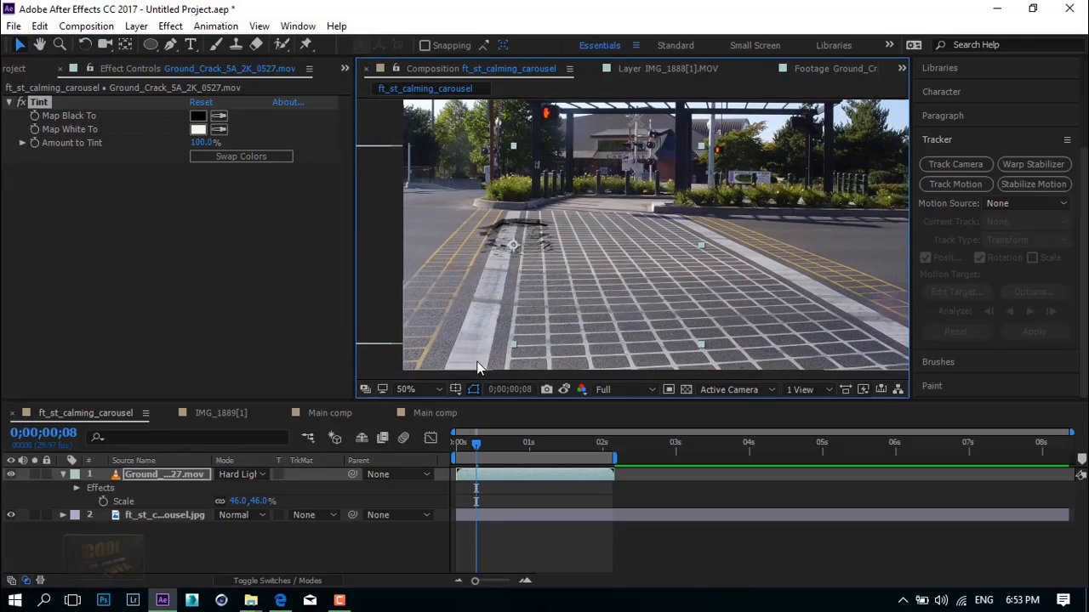
{"action": "key", "text": "space"}
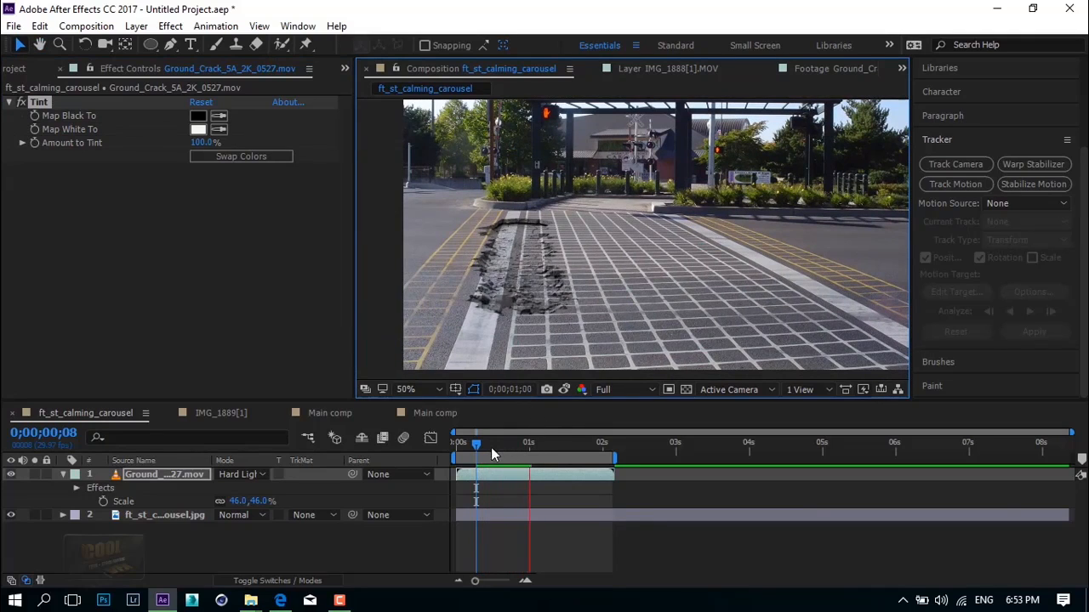
{"action": "left_click_drag", "start_coordinate": [478, 445], "coordinate": [399, 457]}
{"action": "key", "text": "space"}
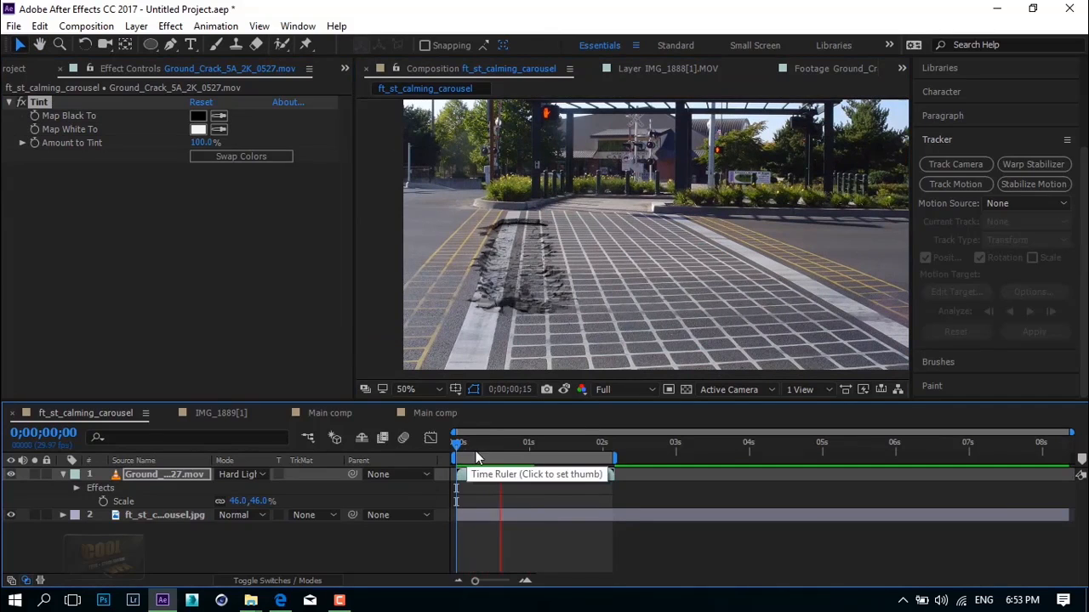
{"action": "left_click_drag", "start_coordinate": [503, 450], "coordinate": [541, 442]}
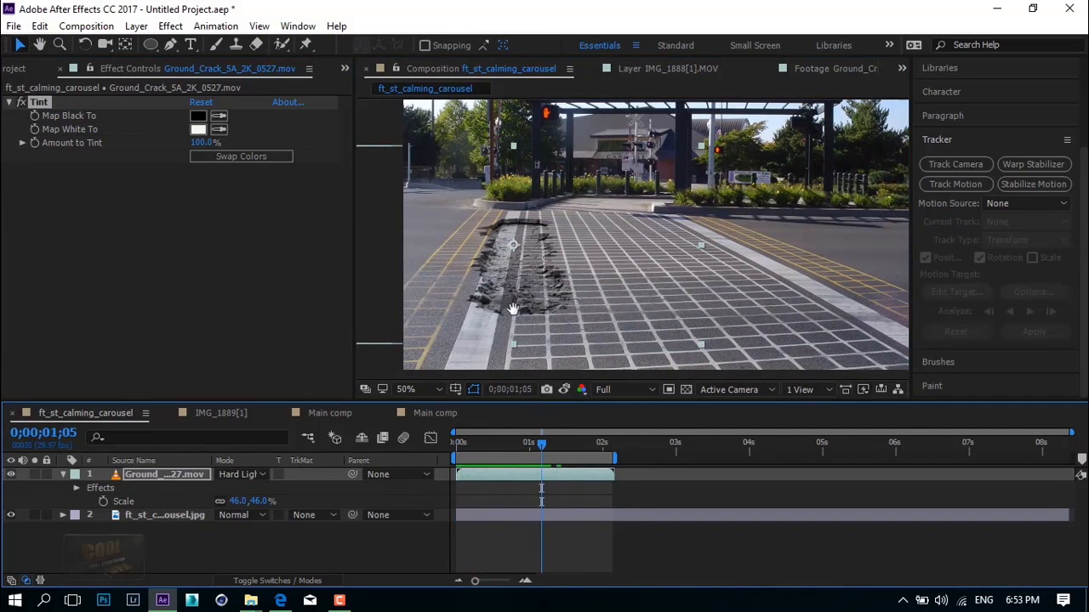
Apply Brightness & Contrast to the ground crack layer and raise its Contrast to 42.
{"action": "scroll", "coordinate": [649, 260], "scroll_direction": "up", "scroll_amount": 2}
{"action": "left_click_drag", "start_coordinate": [679, 241], "coordinate": [659, 242]}
{"action": "key", "text": "ctrl+space"}
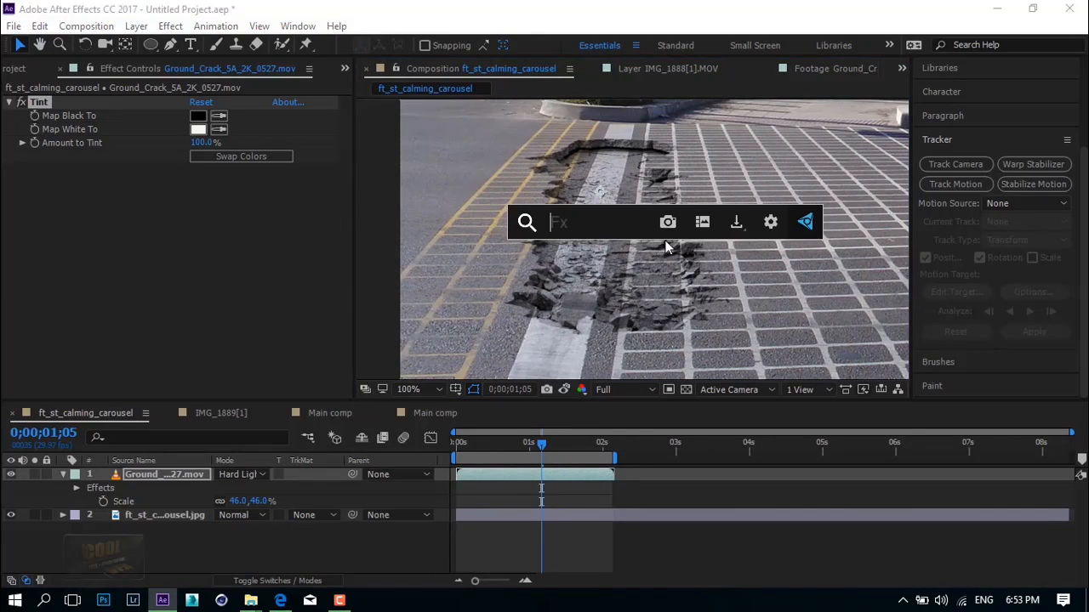
{"action": "type", "text": "br"}
{"action": "left_click", "coordinate": [631, 272]}
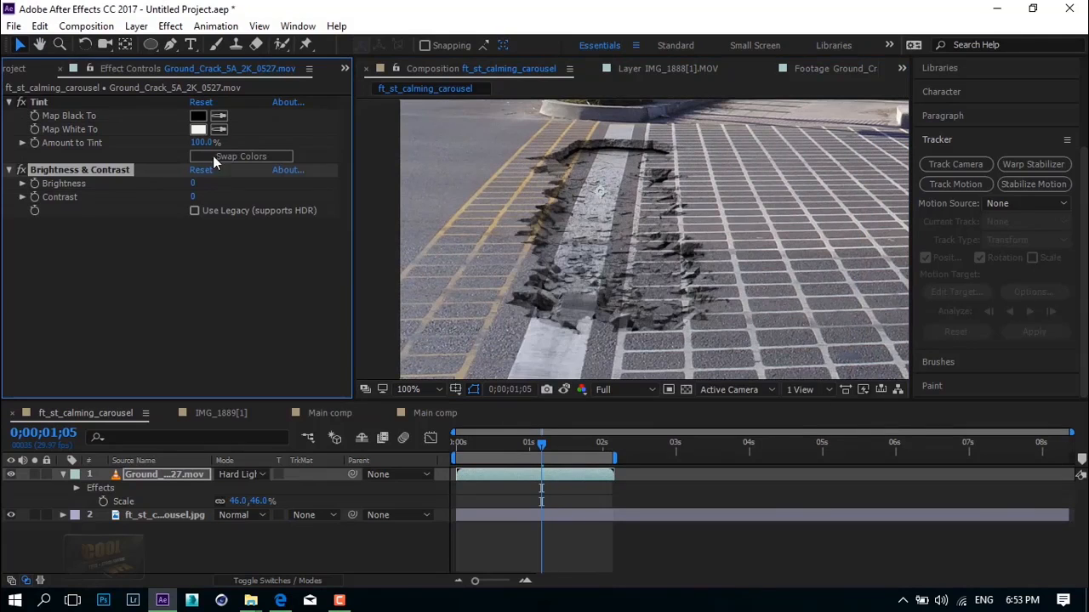
{"action": "mouse_move", "coordinate": [200, 197]}
{"action": "left_mouse_down"}
{"action": "mouse_move", "coordinate": [258, 186]}
{"action": "mouse_move", "coordinate": [221, 191]}
{"action": "left_mouse_up"}
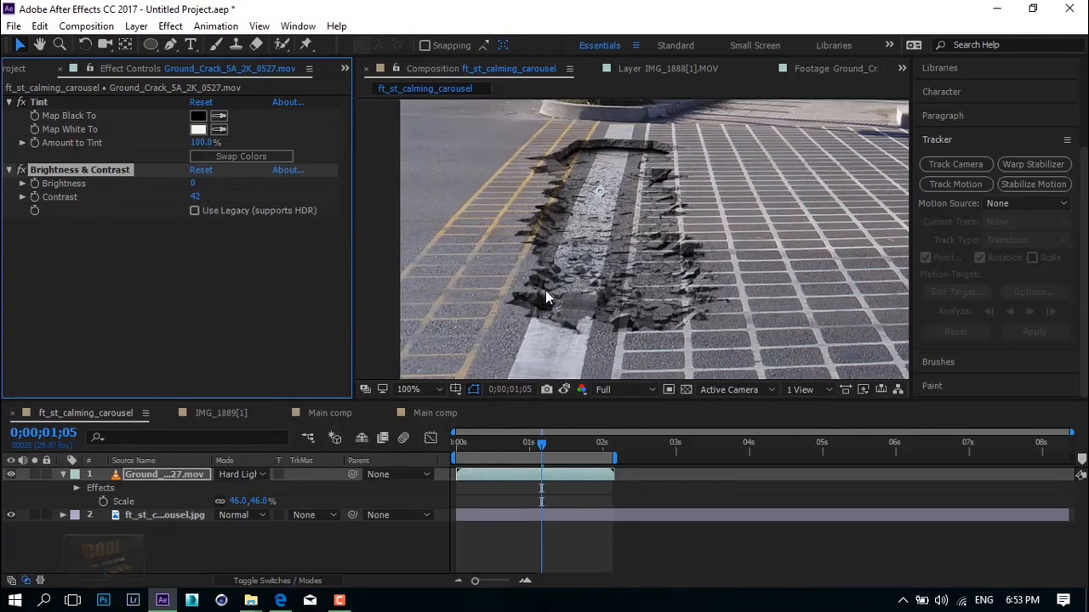
{"action": "left_click", "coordinate": [545, 291]}
Duplicate the ground crack layer and rename the duplicate as copy.
{"action": "left_click", "coordinate": [139, 480]}
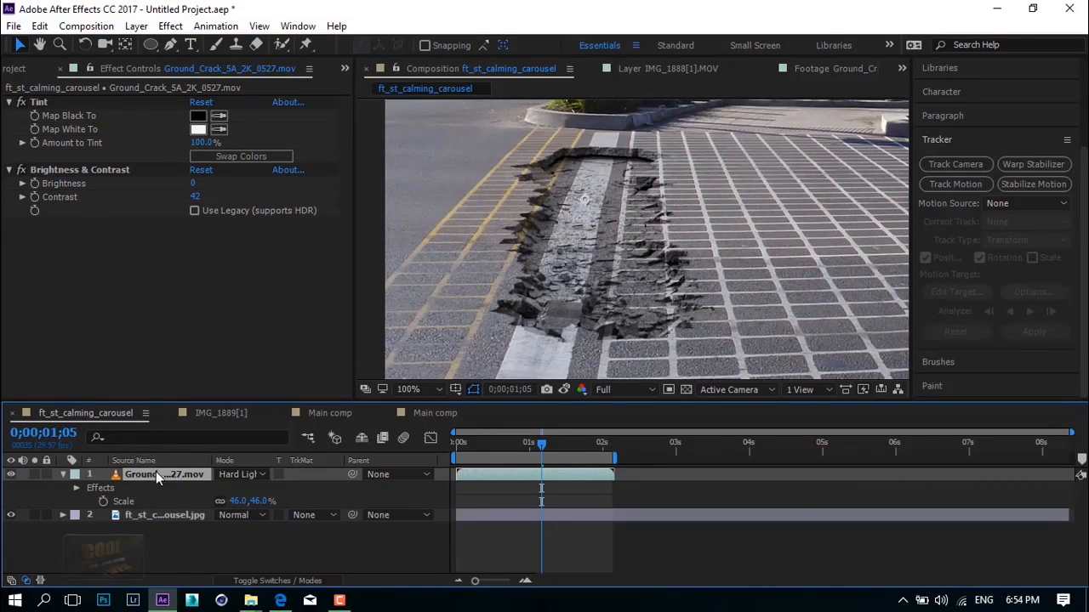
{"action": "key", "text": "ctrl+d"}
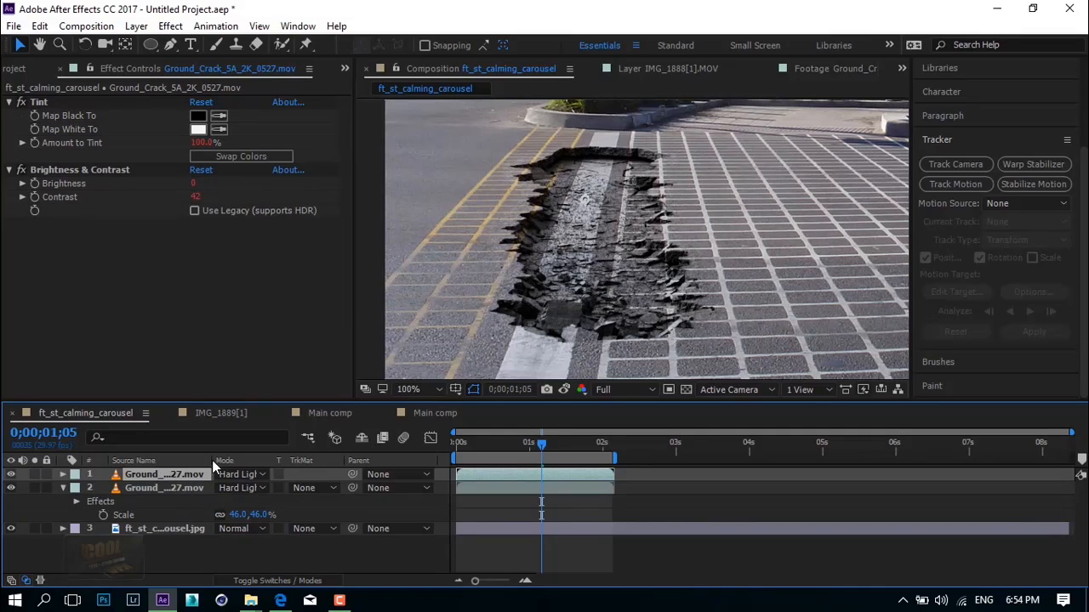
{"action": "right_click", "coordinate": [154, 476]}
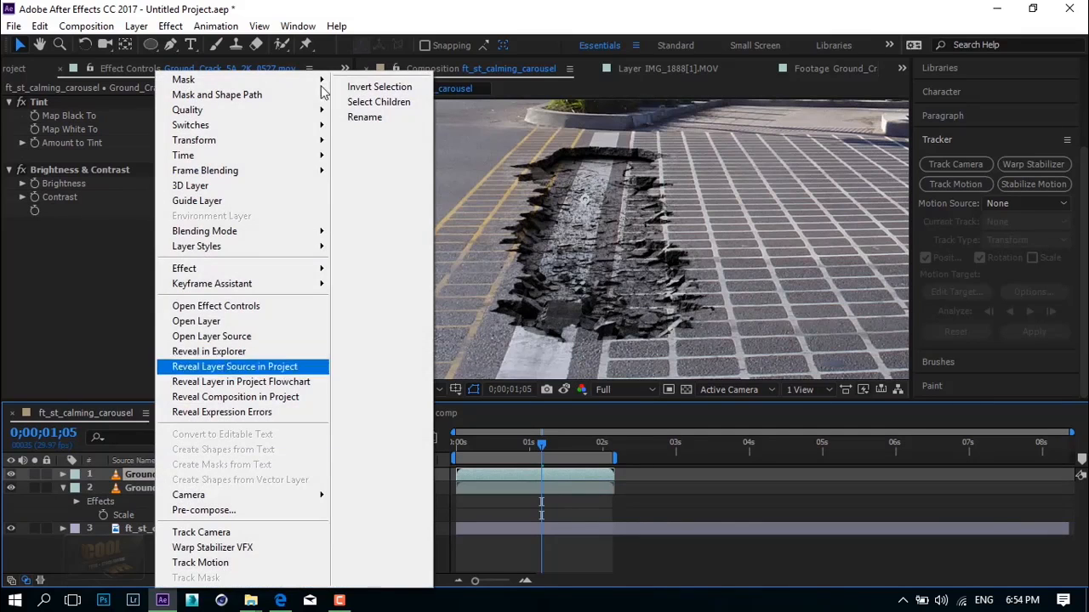
{"action": "left_click", "coordinate": [406, 119]}
{"action": "type", "text": "c"}
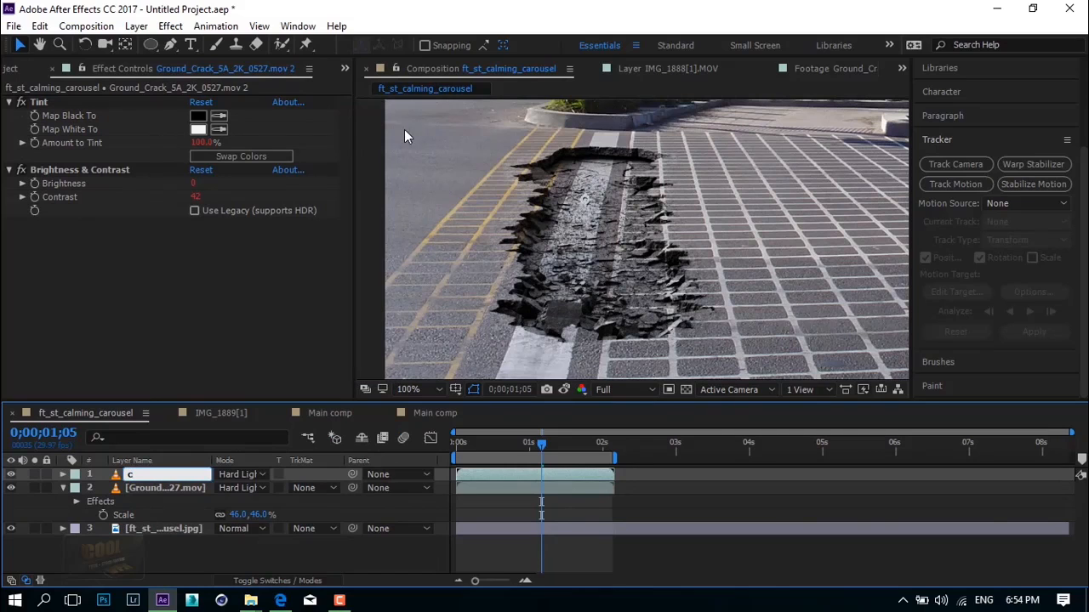
{"action": "type", "text": "opy"}
{"action": "key", "text": "Return"}
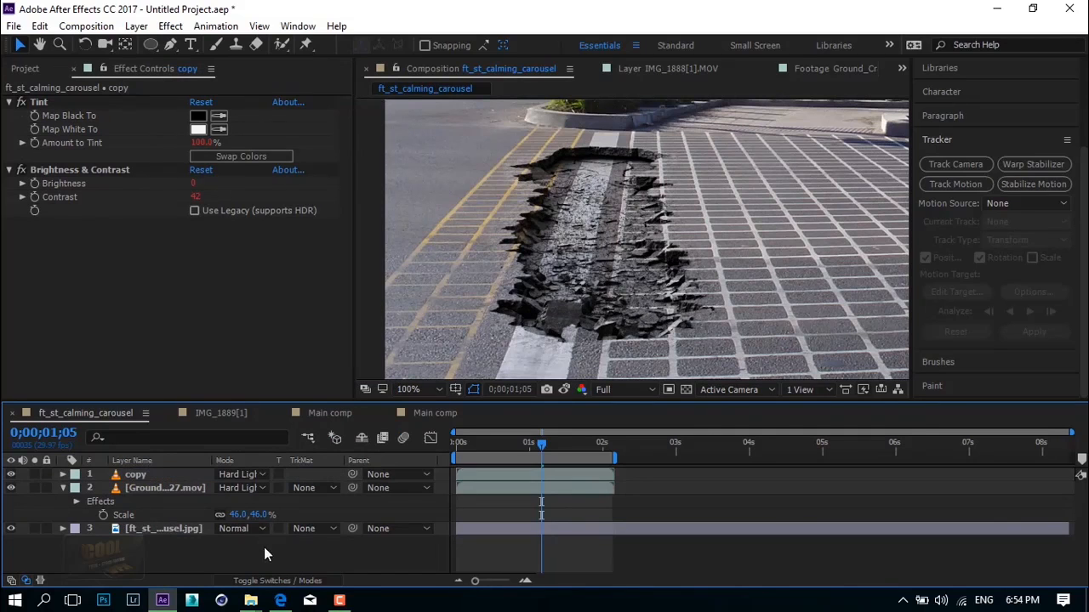
Expand the copy layer's full Transform group and examine its position, scale, rotation and opacity values.
{"action": "left_click", "coordinate": [149, 476]}
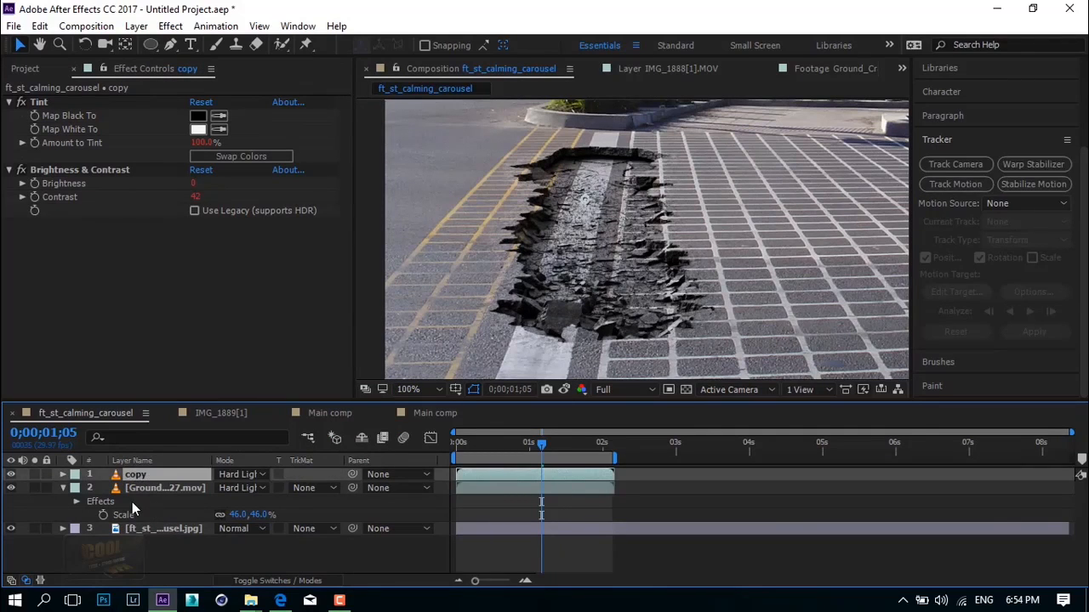
{"action": "key", "text": "p"}
{"action": "left_click", "coordinate": [131, 501]}
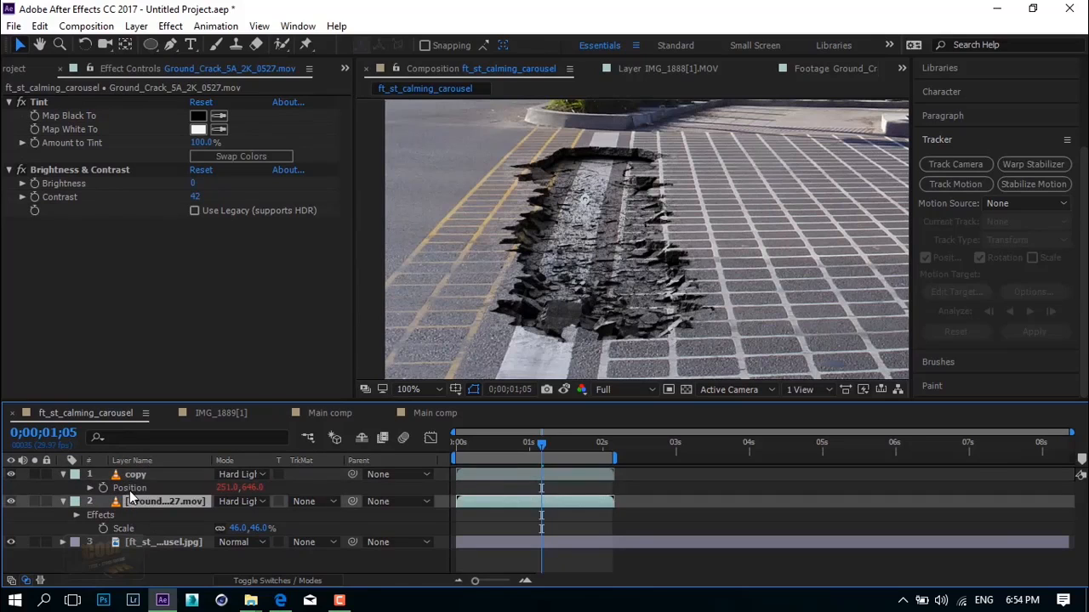
{"action": "left_click", "coordinate": [208, 488]}
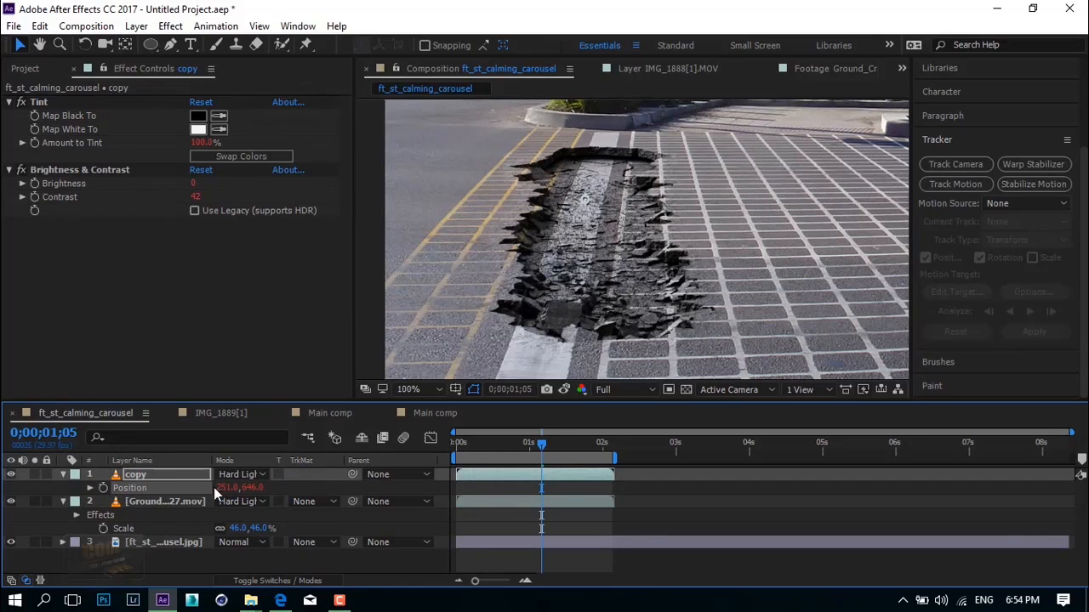
{"action": "left_click", "coordinate": [63, 474]}
{"action": "left_click", "coordinate": [62, 474]}
{"action": "left_click", "coordinate": [76, 501]}
{"action": "scroll", "coordinate": [148, 516], "scroll_direction": "down", "scroll_amount": 2}
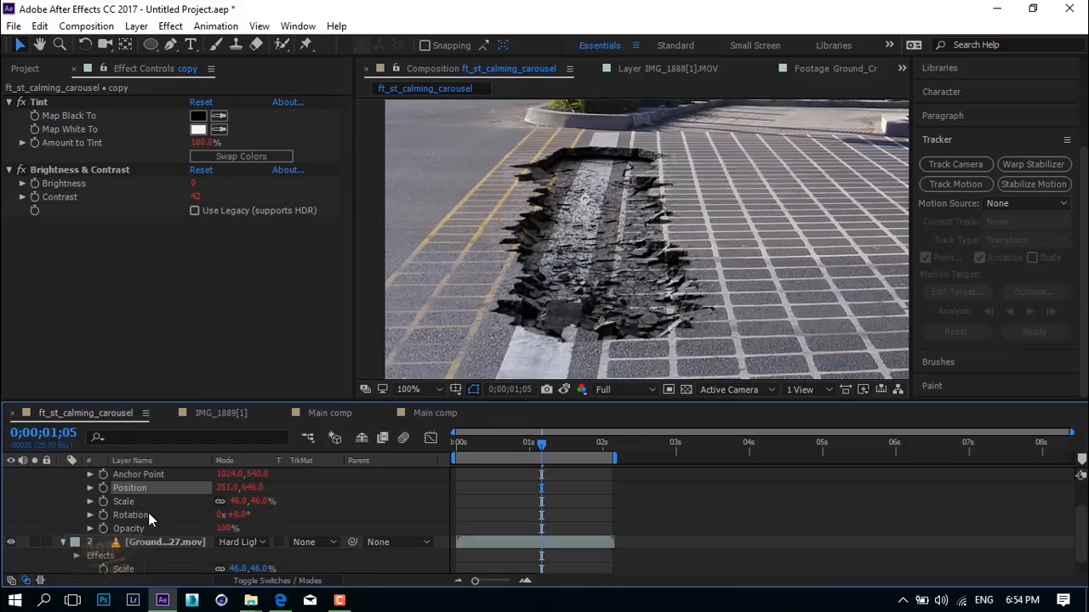
{"action": "scroll", "coordinate": [146, 491], "scroll_direction": "up", "scroll_amount": 2}
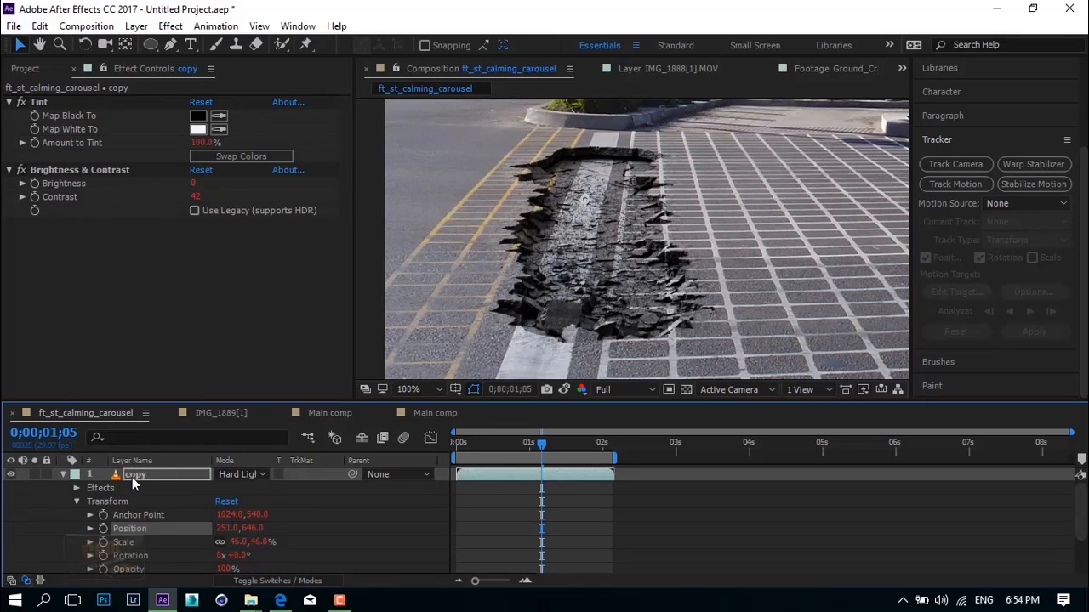
{"action": "scroll", "coordinate": [166, 510], "scroll_direction": "down", "scroll_amount": 2}
Compare the properties and effect values of the copy layer with those of the original crack layer.
{"action": "left_click", "coordinate": [152, 541]}
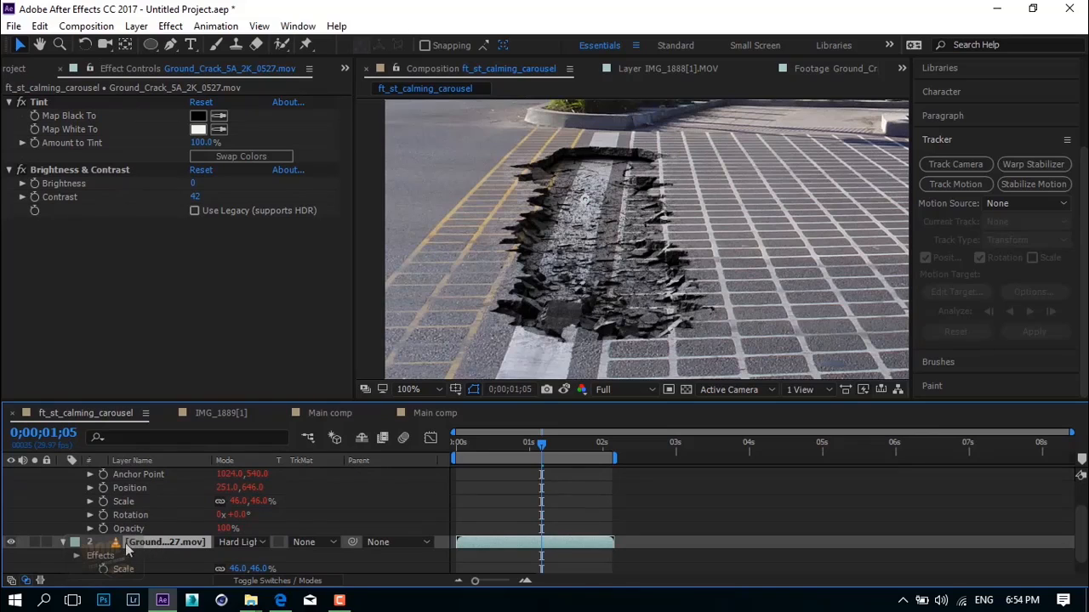
{"action": "scroll", "coordinate": [141, 530], "scroll_direction": "up", "scroll_amount": 2}
{"action": "left_click", "coordinate": [140, 475]}
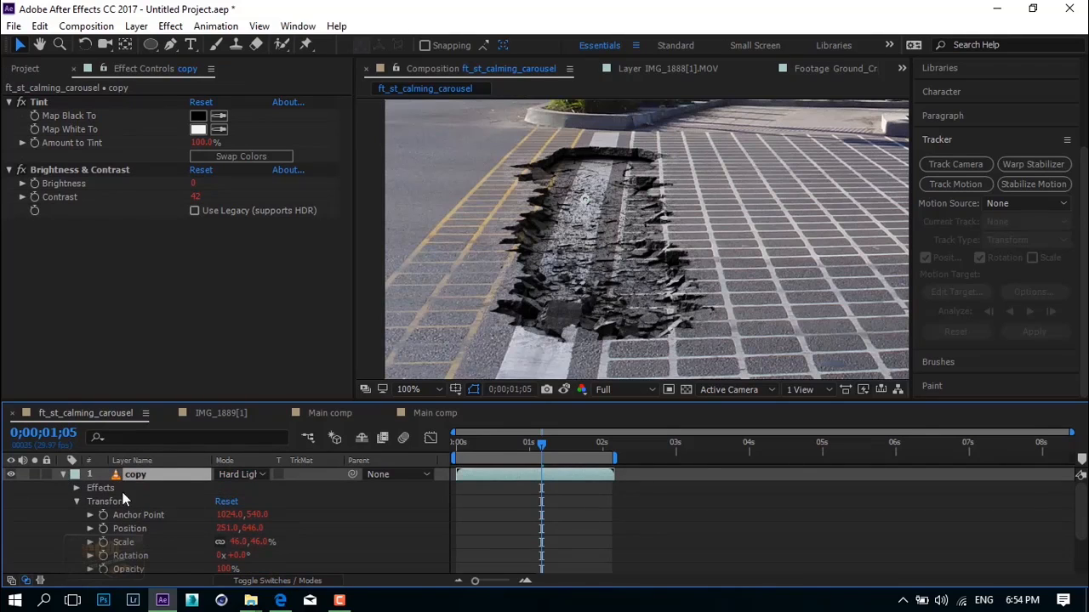
{"action": "scroll", "coordinate": [107, 519], "scroll_direction": "down", "scroll_amount": 3}
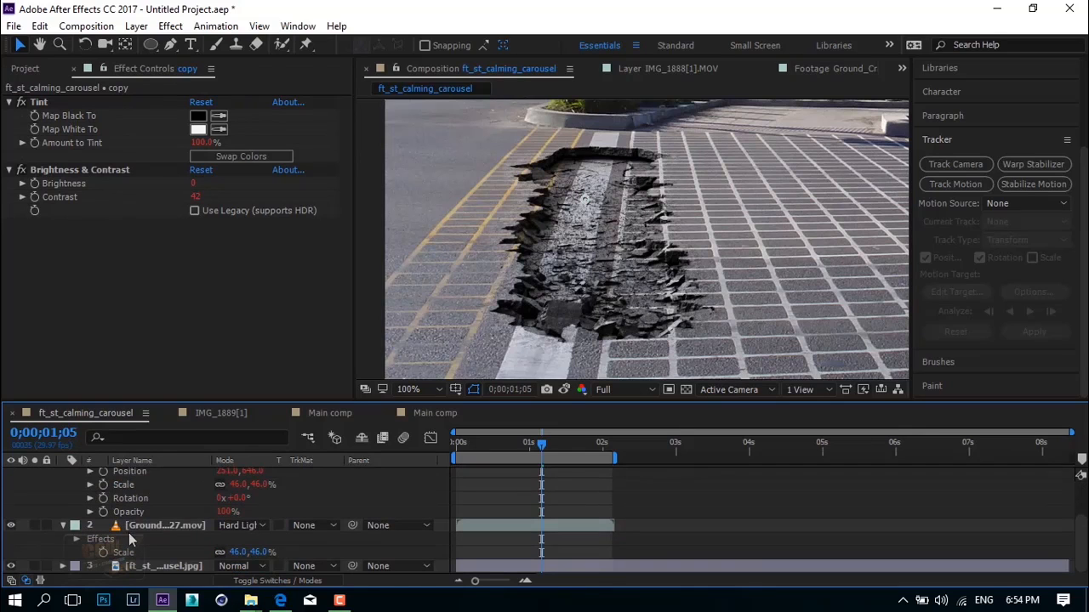
{"action": "left_click", "coordinate": [128, 533]}
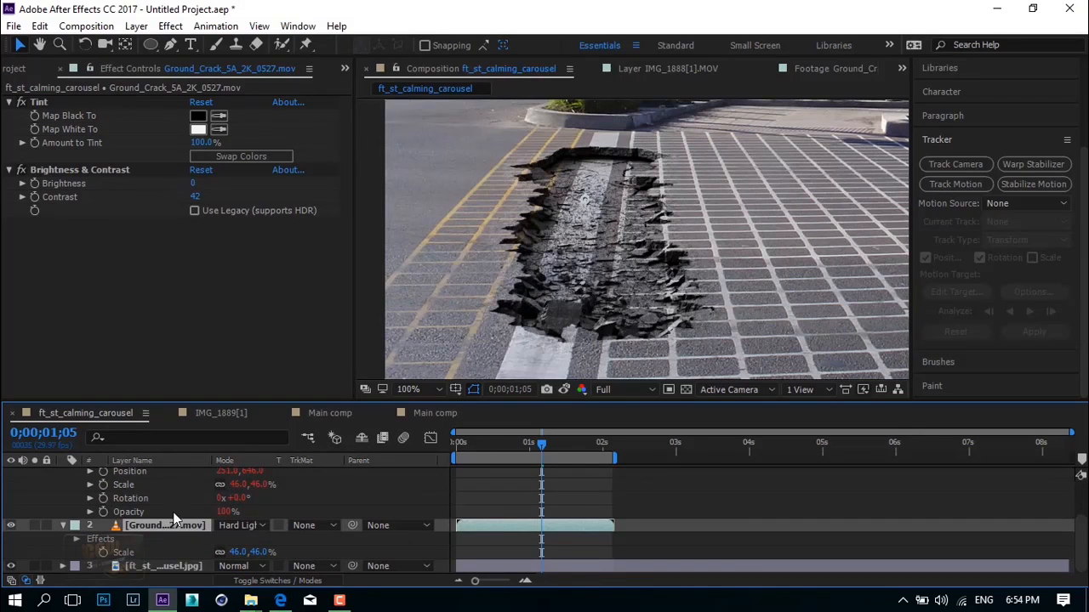
{"action": "scroll", "coordinate": [164, 532], "scroll_direction": "up", "scroll_amount": 3}
{"action": "left_click", "coordinate": [139, 474]}
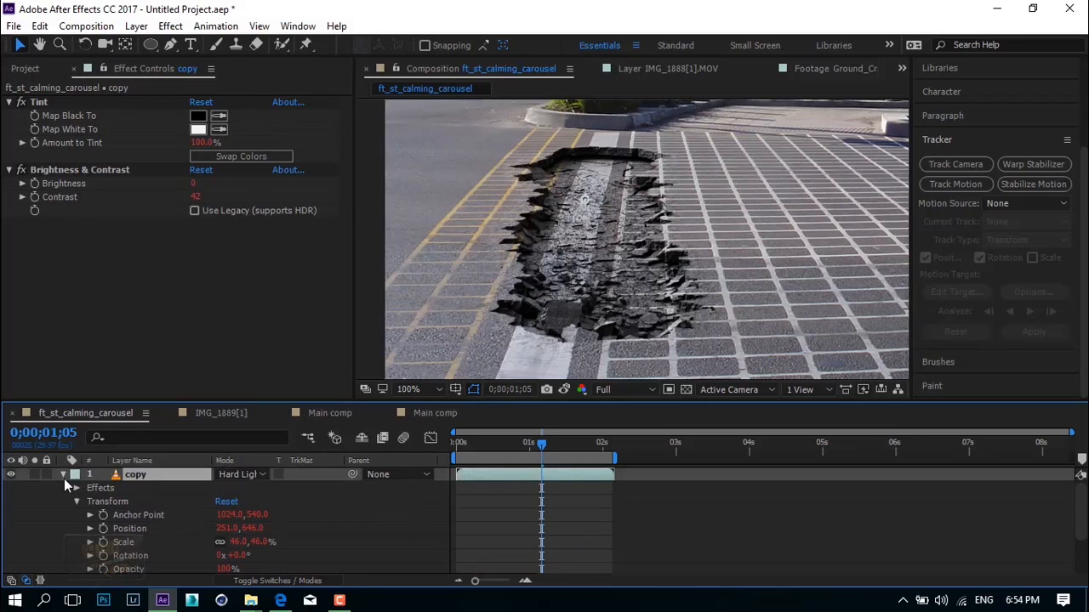
Pre-compose the copy layer with all its attributes moved into the new composition, and open that composition.
{"action": "left_click", "coordinate": [62, 475]}
{"action": "right_click", "coordinate": [156, 474]}
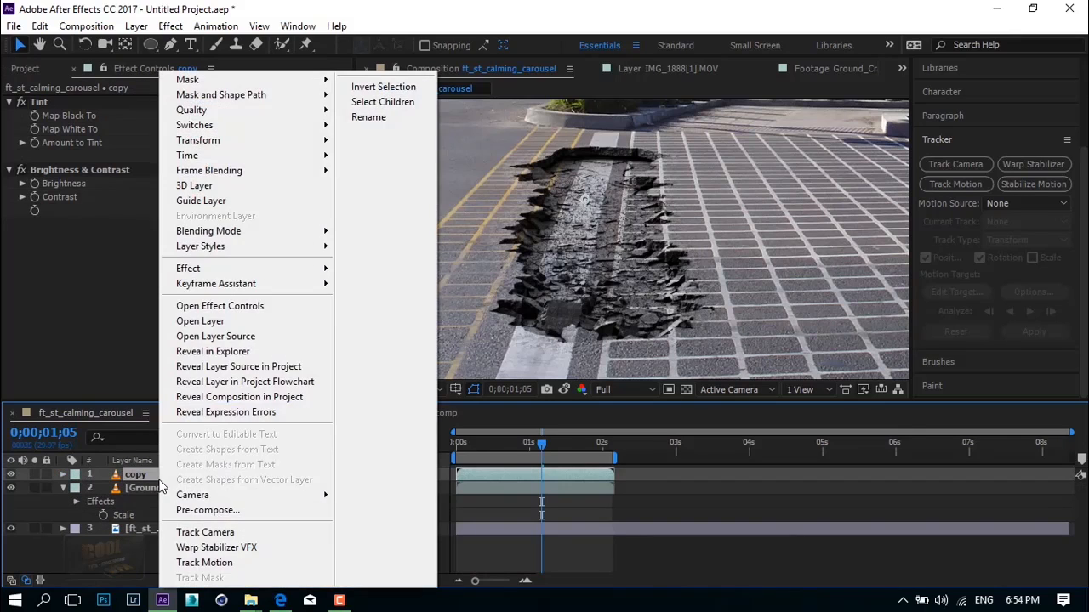
{"action": "left_click", "coordinate": [195, 511]}
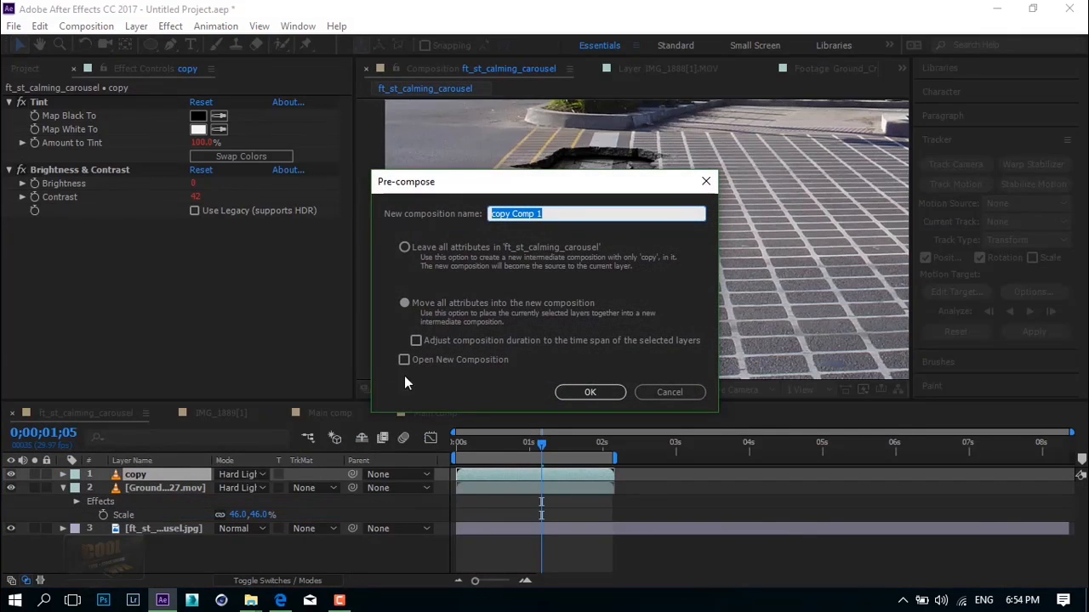
{"action": "left_click", "coordinate": [613, 395]}
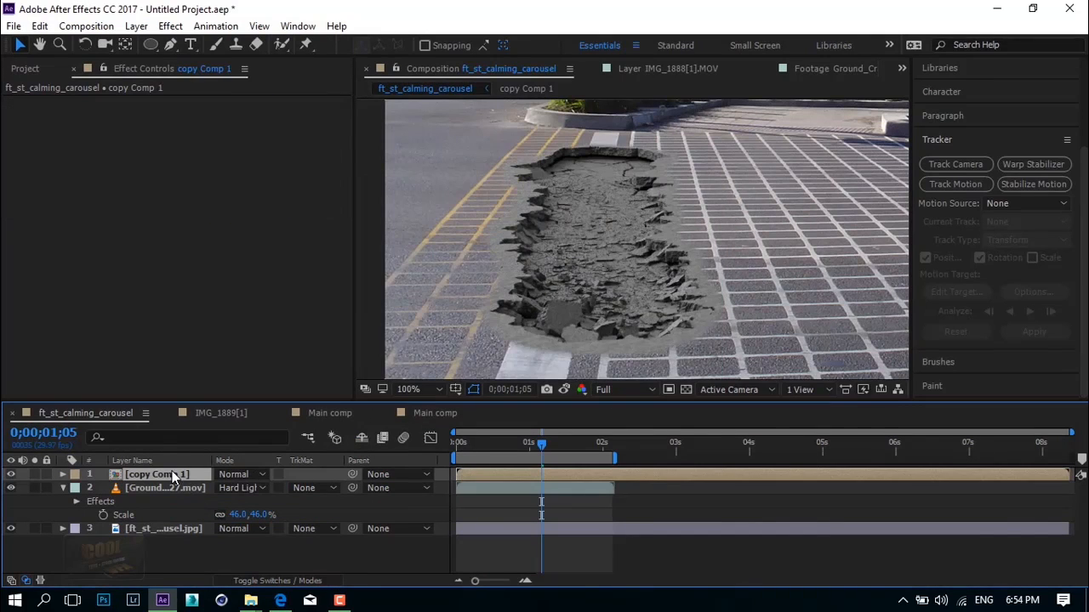
{"action": "double_click", "coordinate": [173, 477]}
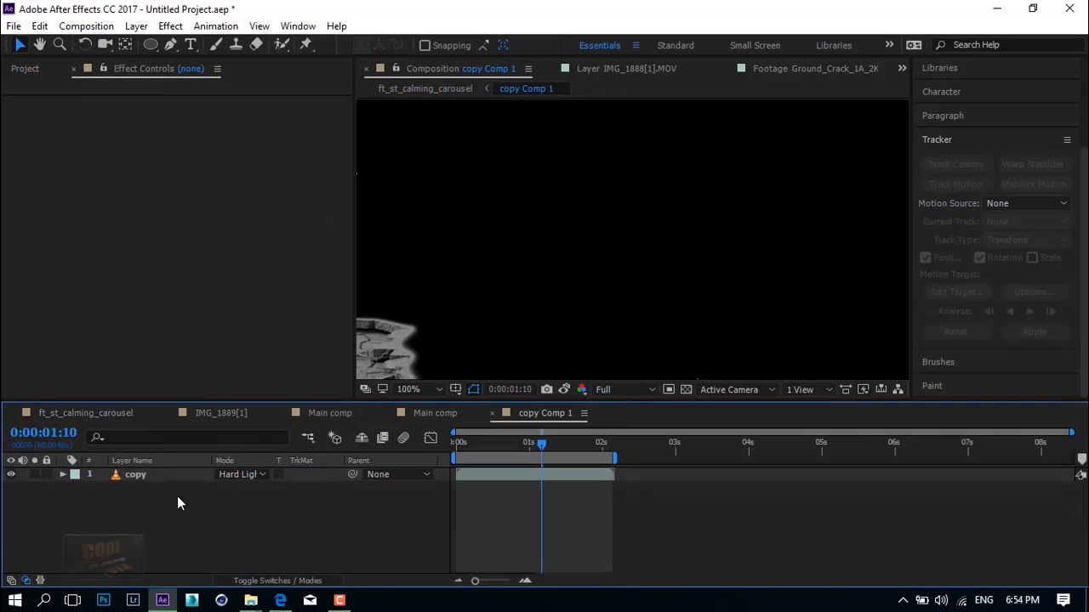
Add an adjustment layer above the copy layer and apply Fast Blur with Blurriness 20.
{"action": "key", "text": "ctrl+alt+y"}
{"action": "key", "text": "ctrl+space"}
{"action": "type", "text": "fa"}
{"action": "left_click", "coordinate": [167, 456]}
{"action": "left_click", "coordinate": [195, 114]}
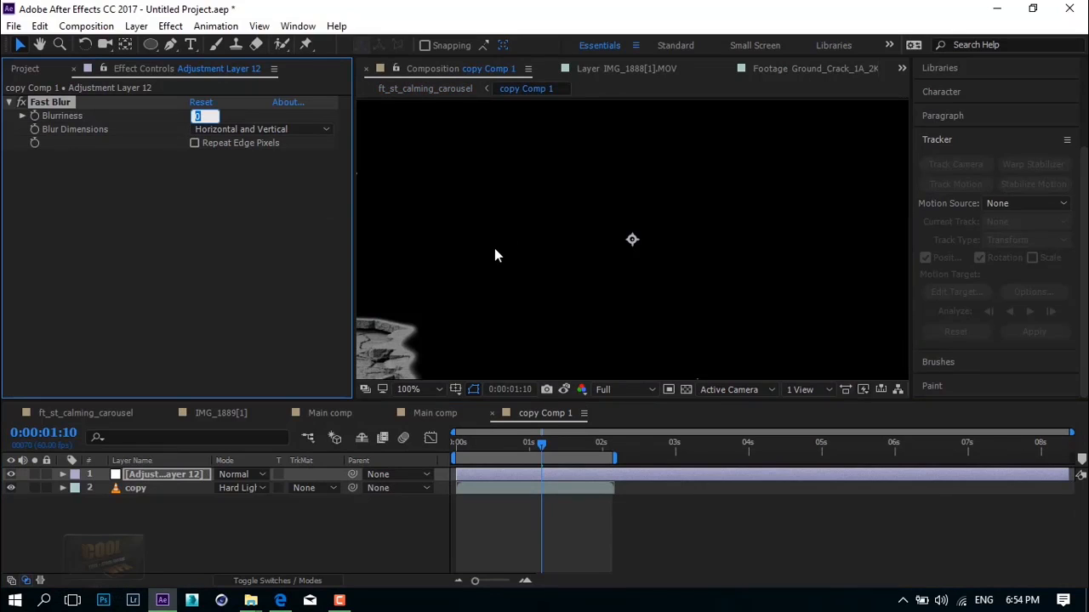
{"action": "type", "text": "20"}
{"action": "key", "text": "Return"}
{"action": "left_click_drag", "start_coordinate": [490, 251], "coordinate": [506, 212]}
Apply the Set Matte effect to the blurred adjustment layer.
{"action": "key", "text": "ctrl+space"}
{"action": "type", "text": "s"}
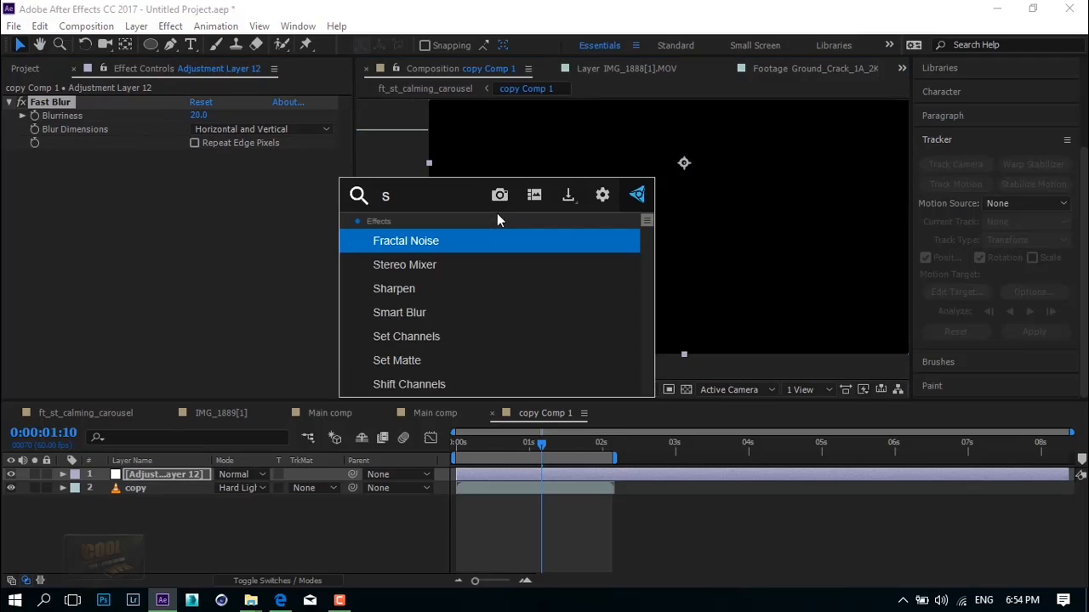
{"action": "type", "text": "et"}
{"action": "left_click", "coordinate": [469, 266]}
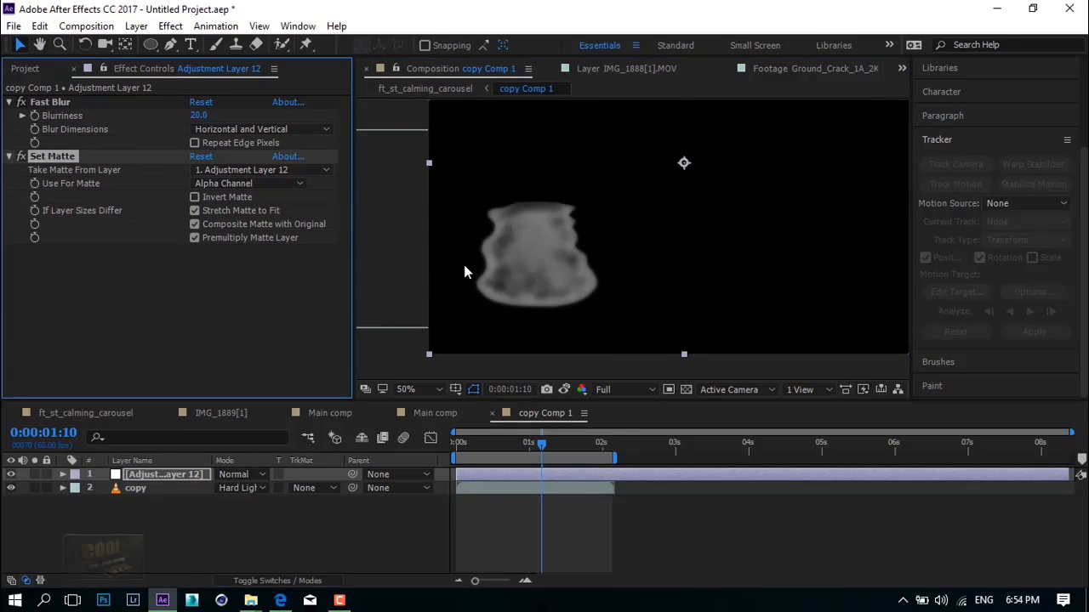
{"action": "scroll", "coordinate": [498, 267], "scroll_direction": "up", "scroll_amount": 2}
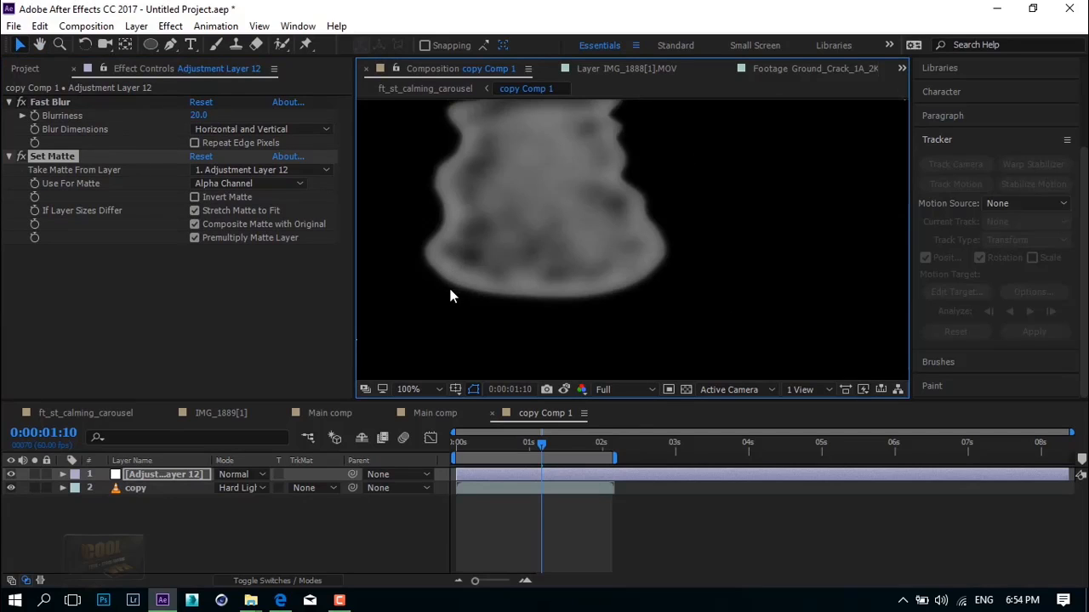
Apply Simple Choker to the adjustment layer and set its Choke Matte to 9.70.
{"action": "key", "text": "ctrl+space"}
{"action": "type", "text": "si"}
{"action": "left_click", "coordinate": [316, 352]}
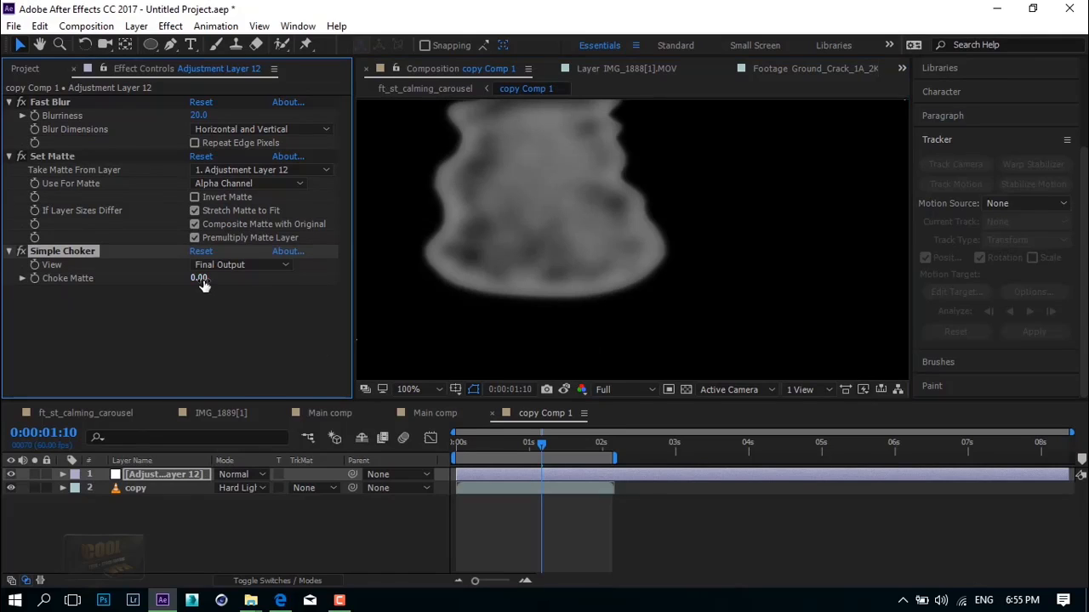
{"action": "left_click_drag", "start_coordinate": [200, 279], "coordinate": [264, 264]}
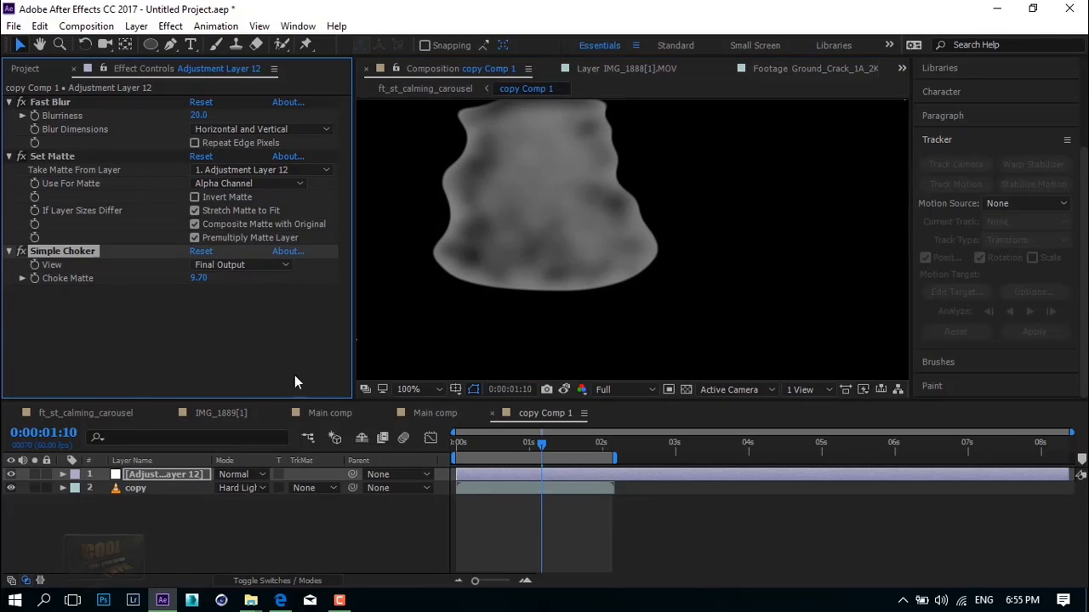
Hide the pre-composed copy layer in the ft_st_calming_carousel composition and rename it as "Displacement map;".
{"action": "left_click", "coordinate": [92, 413]}
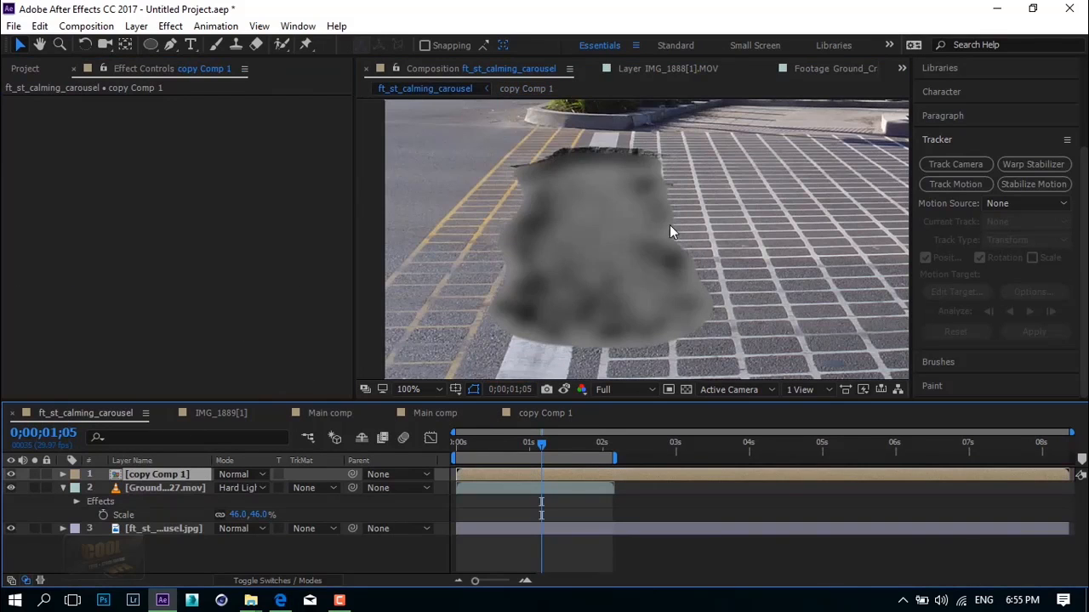
{"action": "left_click", "coordinate": [11, 474]}
{"action": "right_click", "coordinate": [141, 475]}
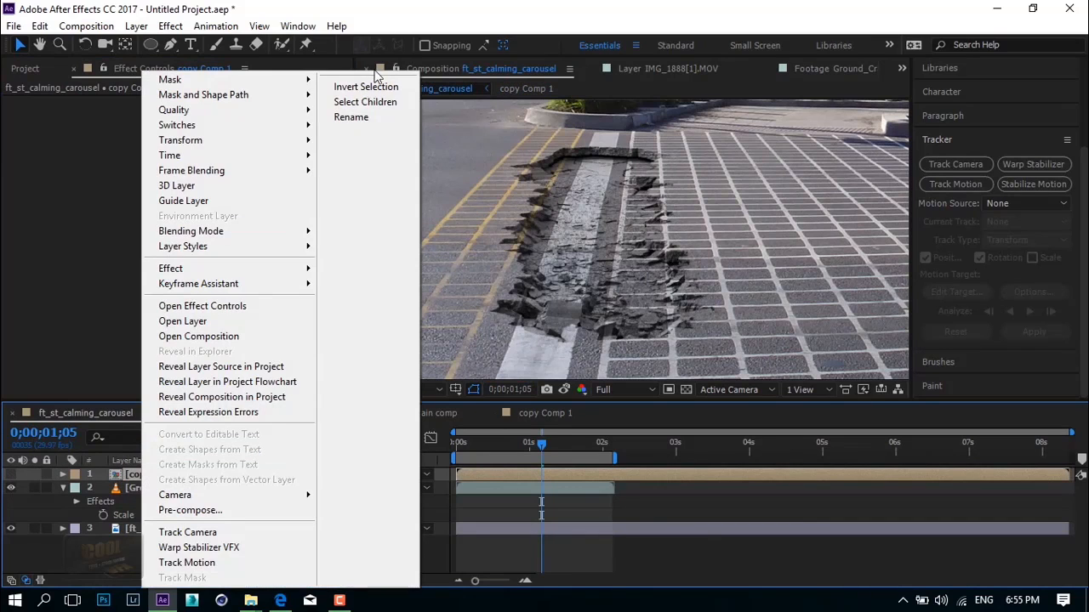
{"action": "left_click", "coordinate": [361, 119]}
{"action": "type", "text": "Displacemen"}
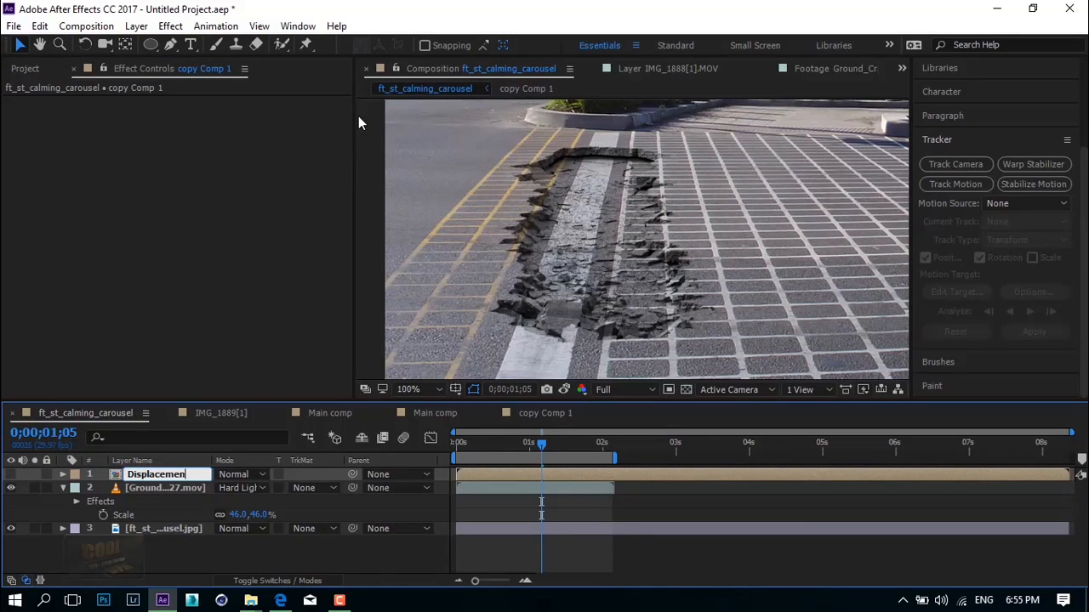
{"action": "type", "text": "t map"}
{"action": "key", "text": "Return"}
Add an adjustment layer directly above the street photo and temporarily solo the photo to inspect it on its own.
{"action": "left_click", "coordinate": [145, 528]}
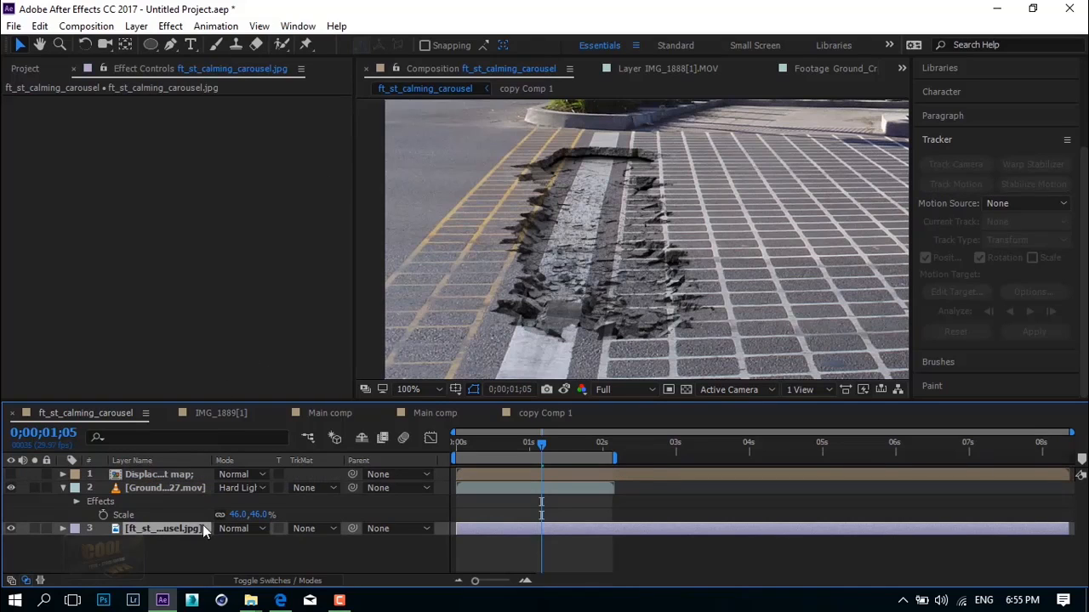
{"action": "key", "text": "ctrl+alt+y"}
{"action": "left_click", "coordinate": [151, 543]}
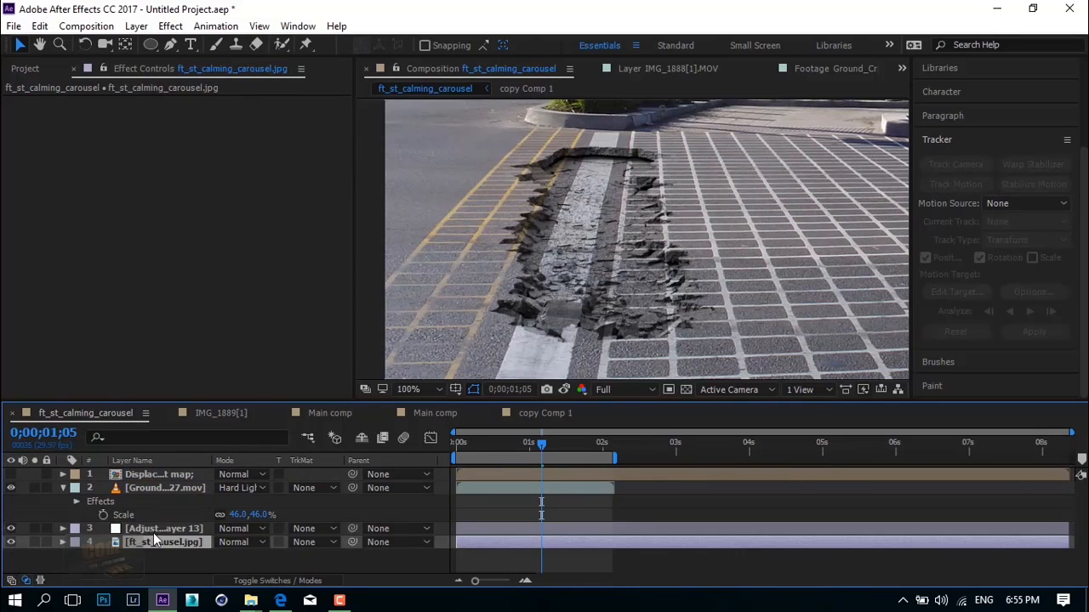
{"action": "left_click", "coordinate": [34, 542]}
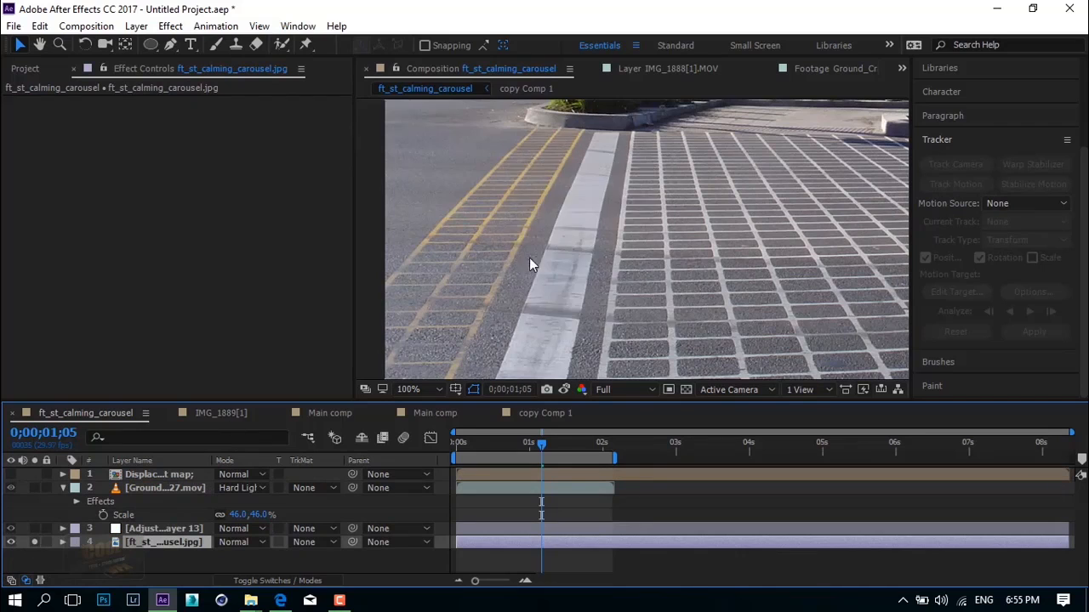
{"action": "scroll", "coordinate": [677, 204], "scroll_direction": "down", "scroll_amount": 2}
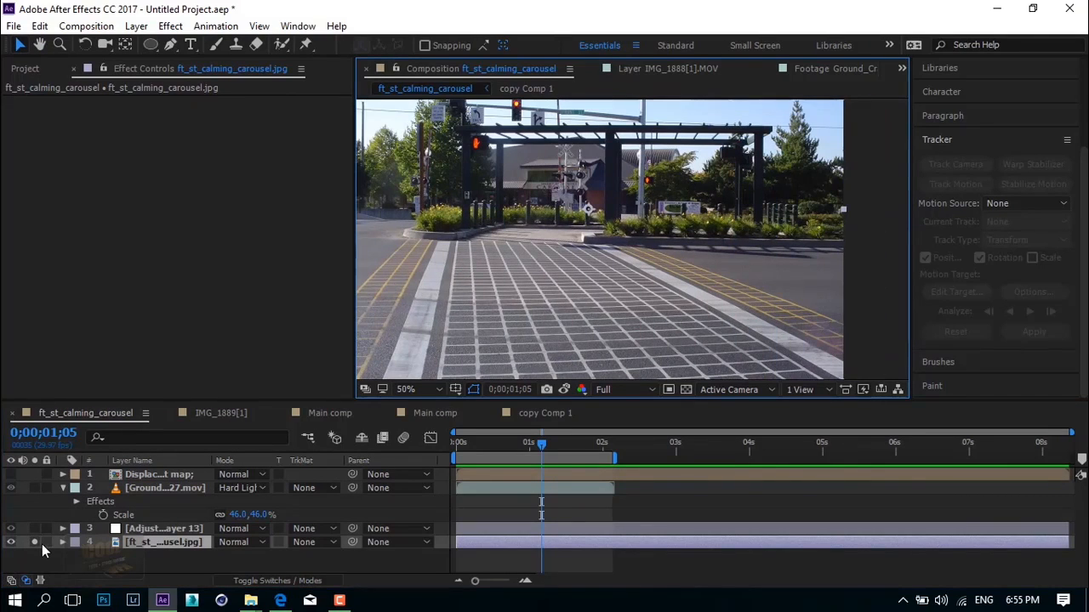
{"action": "left_click", "coordinate": [34, 541]}
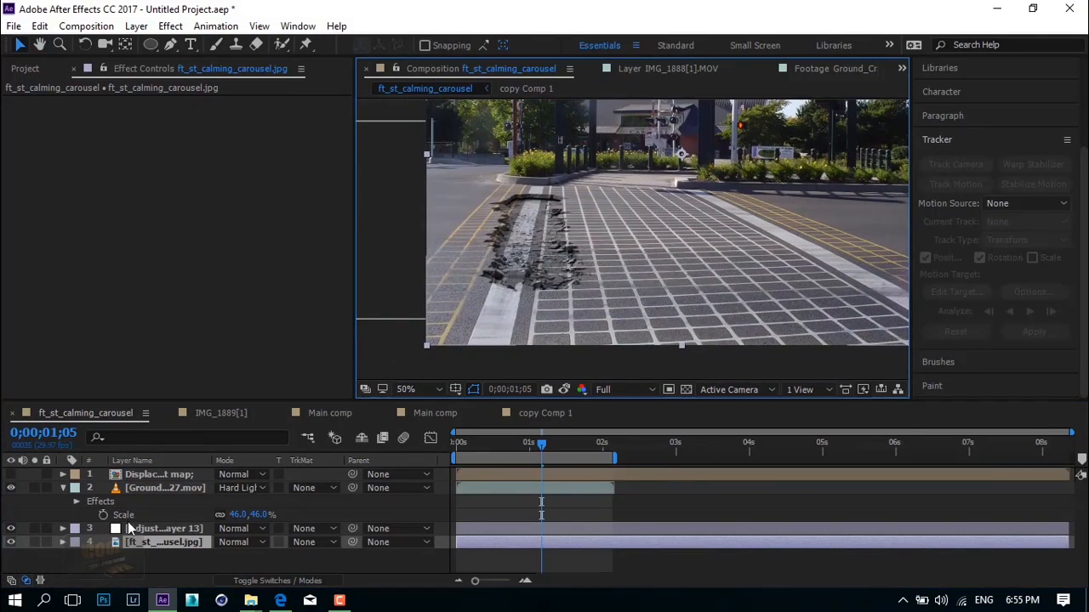
Apply the Displacement Map effect to the new adjustment layer with "Displacement map;" as its map layer.
{"action": "left_click", "coordinate": [129, 529]}
{"action": "key", "text": "ctrl+space"}
{"action": "type", "text": "di"}
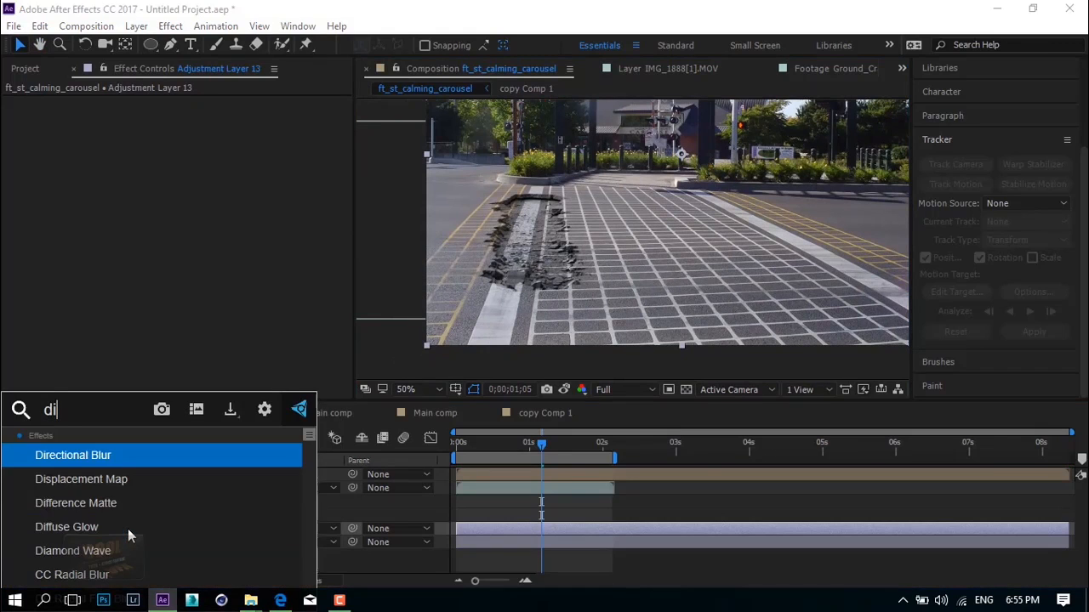
{"action": "left_click", "coordinate": [114, 479]}
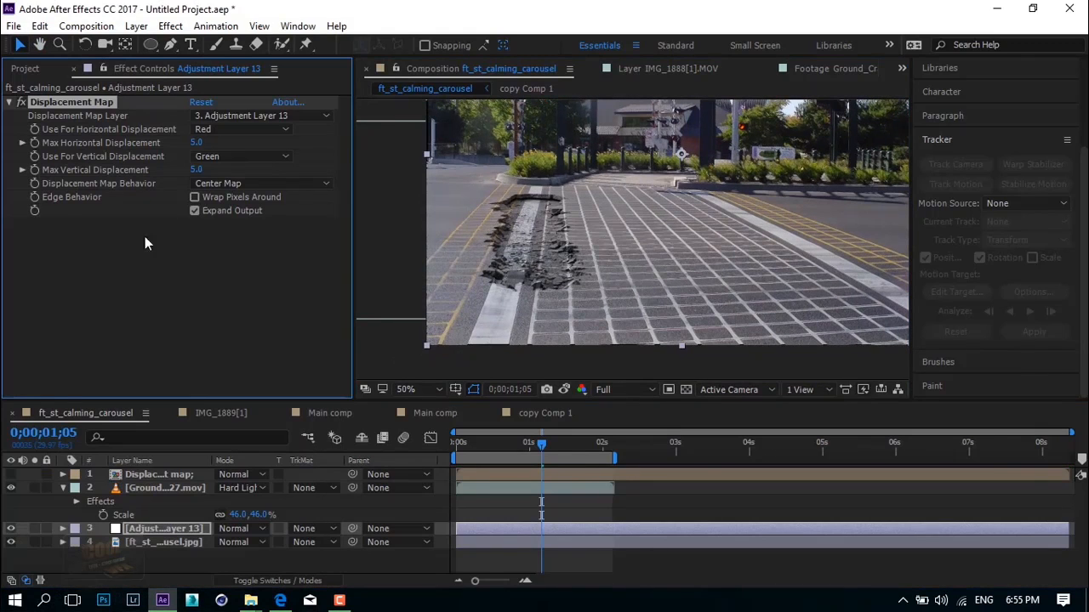
{"action": "left_click", "coordinate": [219, 117]}
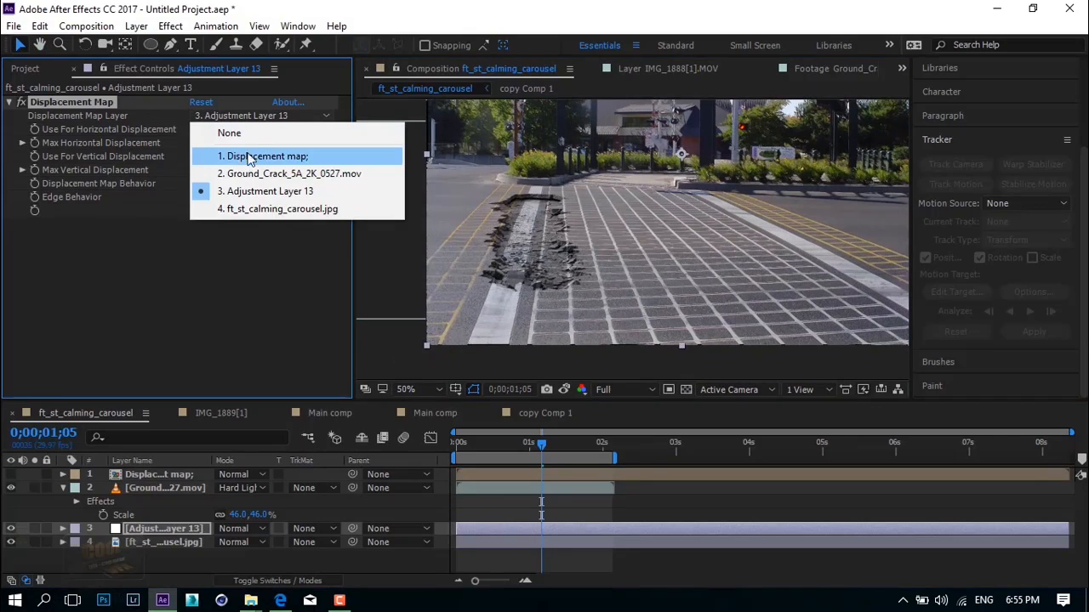
{"action": "left_click", "coordinate": [251, 157]}
Use Luminance for both the horizontal and the vertical displacement of the Displacement Map effect.
{"action": "left_click", "coordinate": [222, 128]}
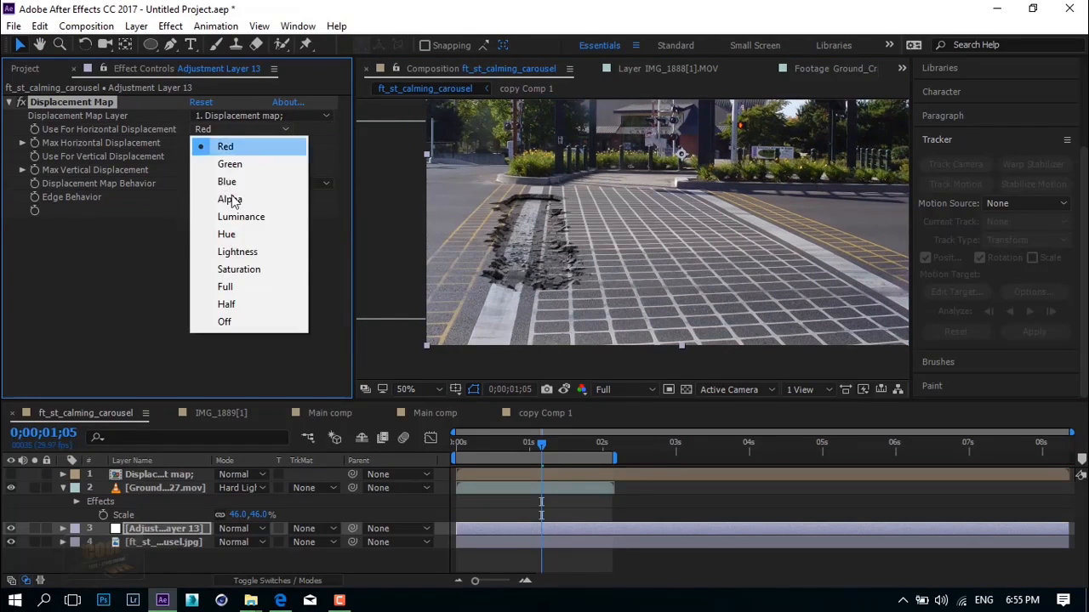
{"action": "left_click", "coordinate": [231, 218]}
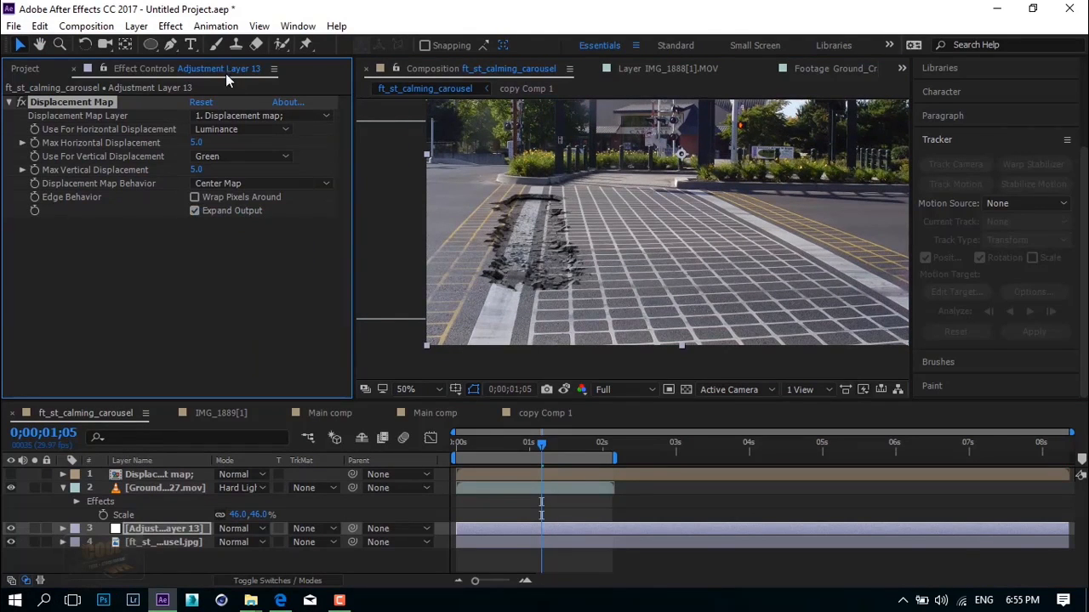
{"action": "left_click", "coordinate": [219, 156]}
{"action": "left_click", "coordinate": [261, 246]}
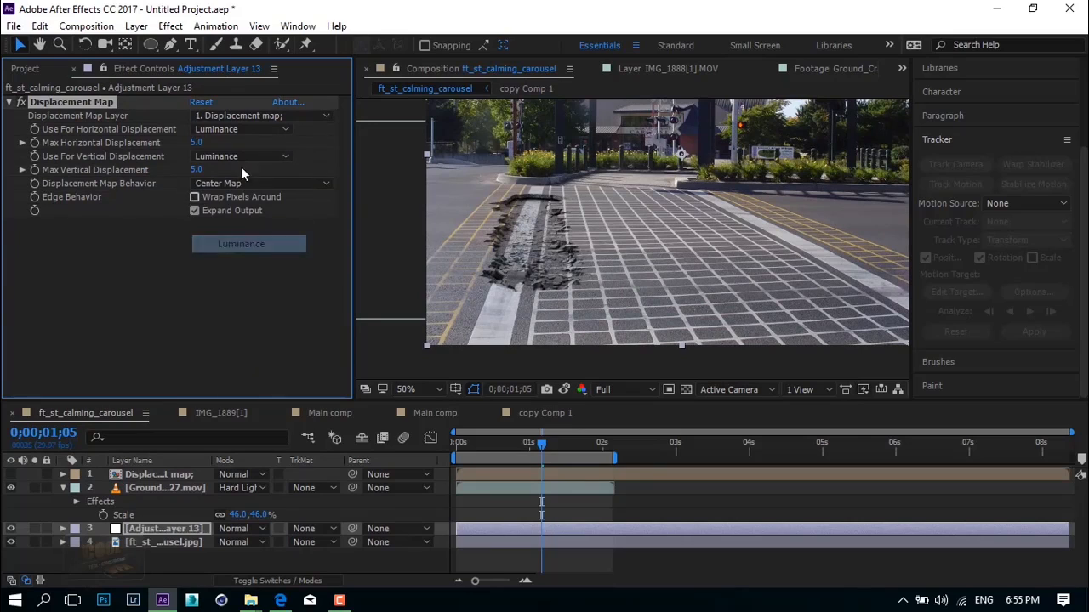
Set both the Max Horizontal and Max Vertical Displacement to 30.
{"action": "left_click", "coordinate": [196, 143]}
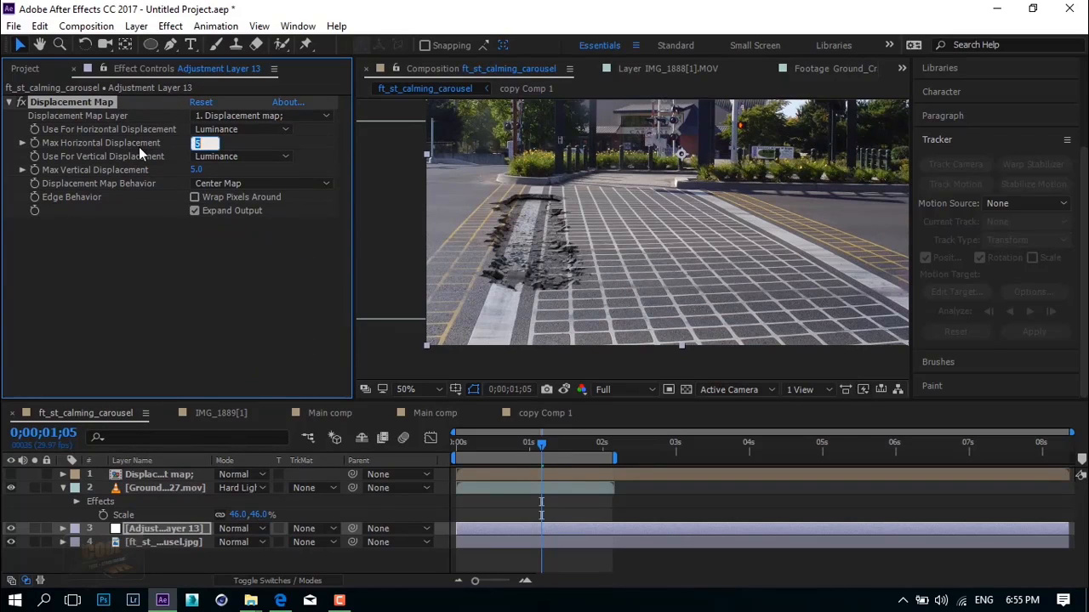
{"action": "type", "text": "30"}
{"action": "left_click", "coordinate": [195, 170]}
{"action": "left_click", "coordinate": [188, 341]}
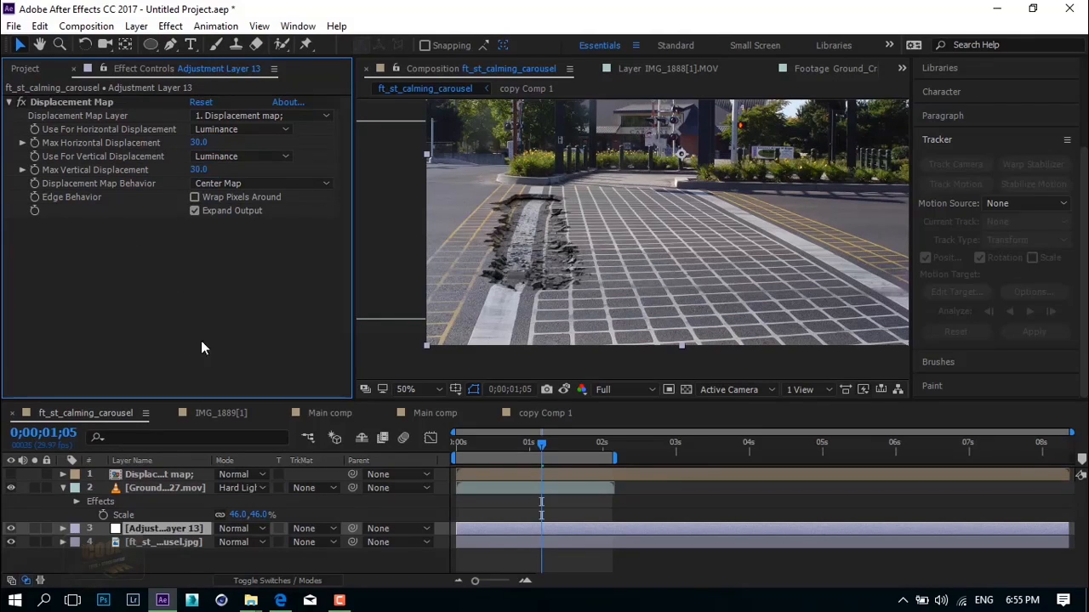
Preview the cracking animation from the first frame and scrub to 0;00;00;19 to examine the displaced pavement.
{"action": "key", "text": "grave"}
{"action": "scroll", "coordinate": [492, 261], "scroll_direction": "up", "scroll_amount": 1}
{"action": "left_click_drag", "start_coordinate": [493, 275], "coordinate": [506, 276]}
{"action": "key", "text": "grave"}
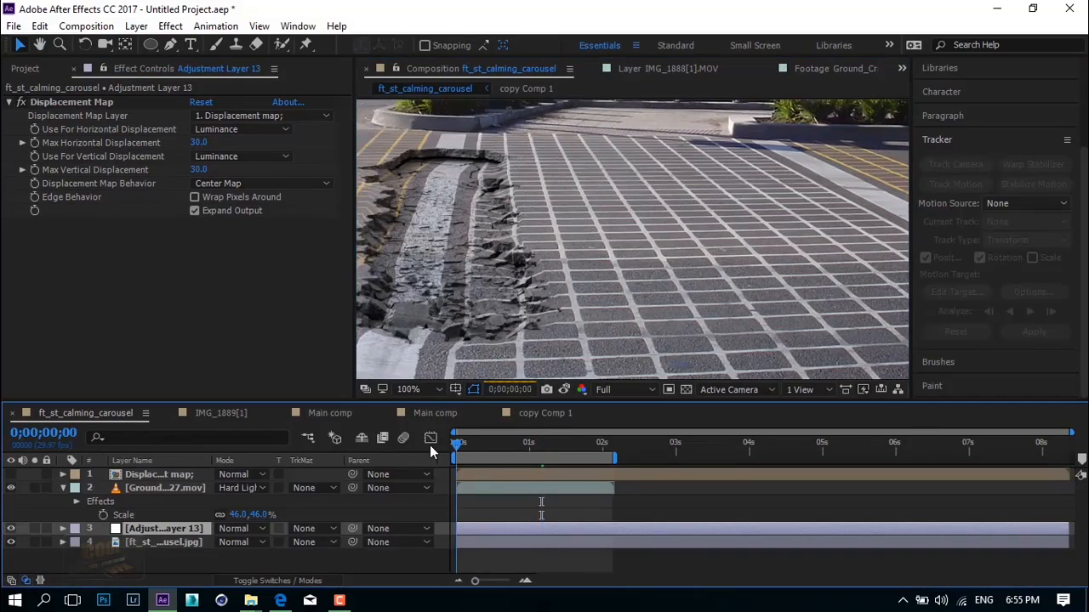
{"action": "key", "text": "Home"}
{"action": "key", "text": "space"}
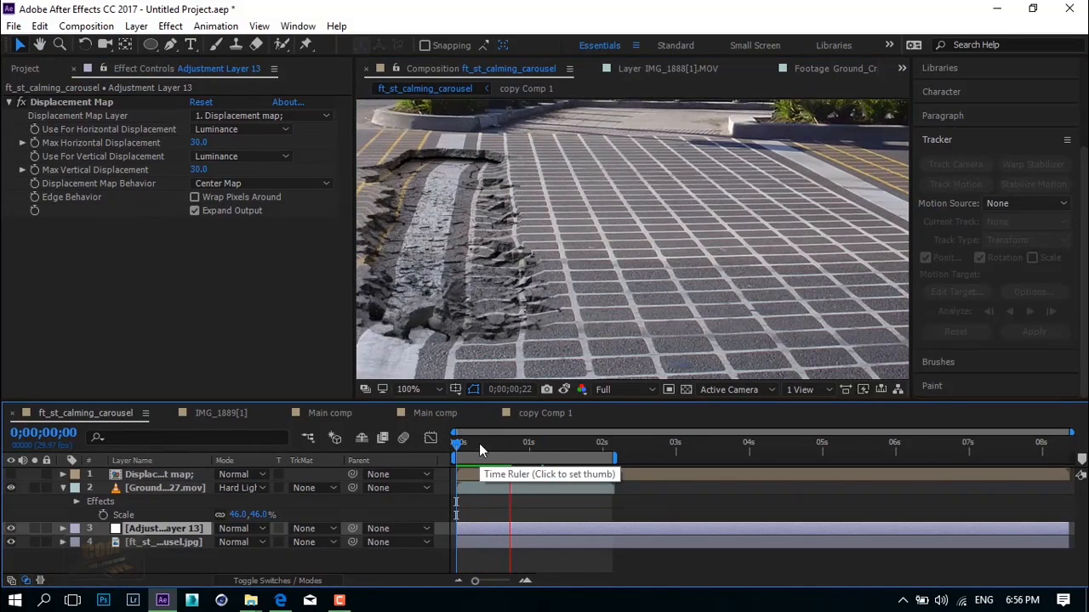
{"action": "key", "text": "space"}
{"action": "left_click_drag", "start_coordinate": [461, 444], "coordinate": [503, 441]}
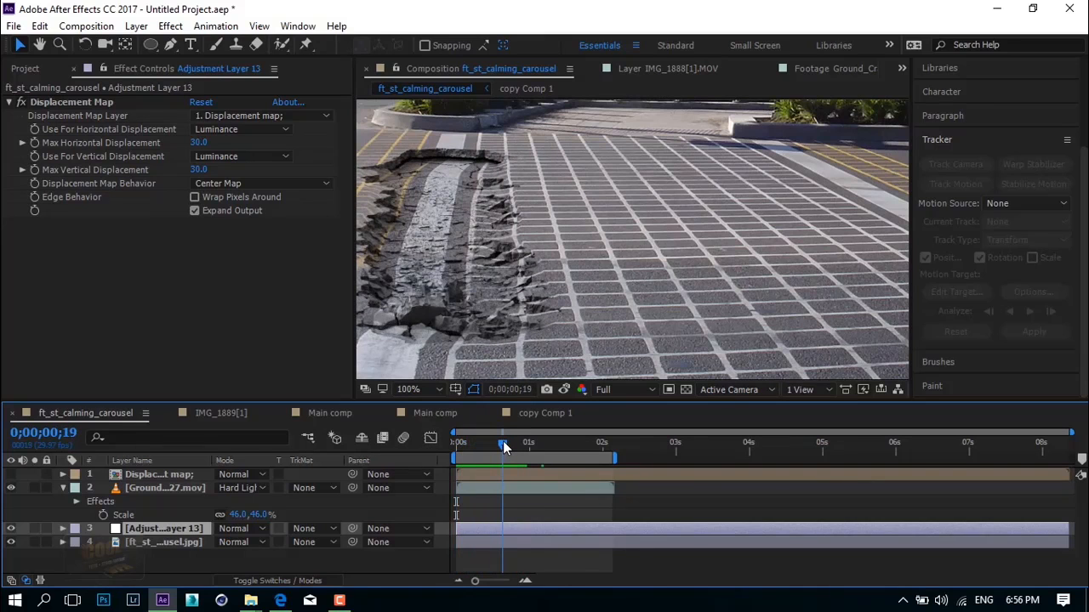
Move the ground crack layer across the crossing onto the opposite white line and yellow grid.
{"action": "left_click", "coordinate": [166, 487]}
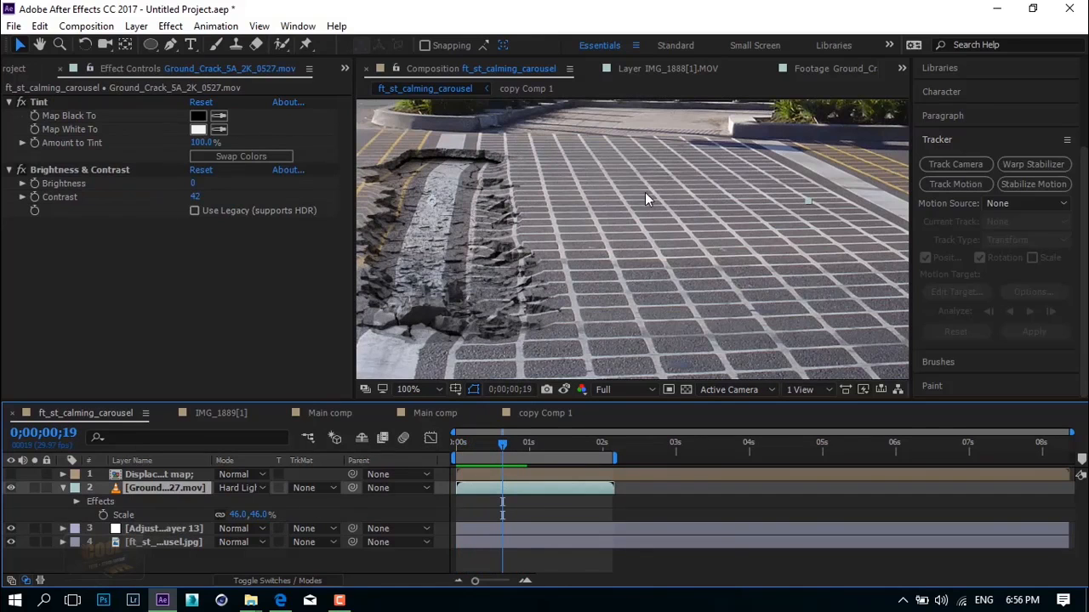
{"action": "scroll", "coordinate": [644, 198], "scroll_direction": "down", "scroll_amount": 2}
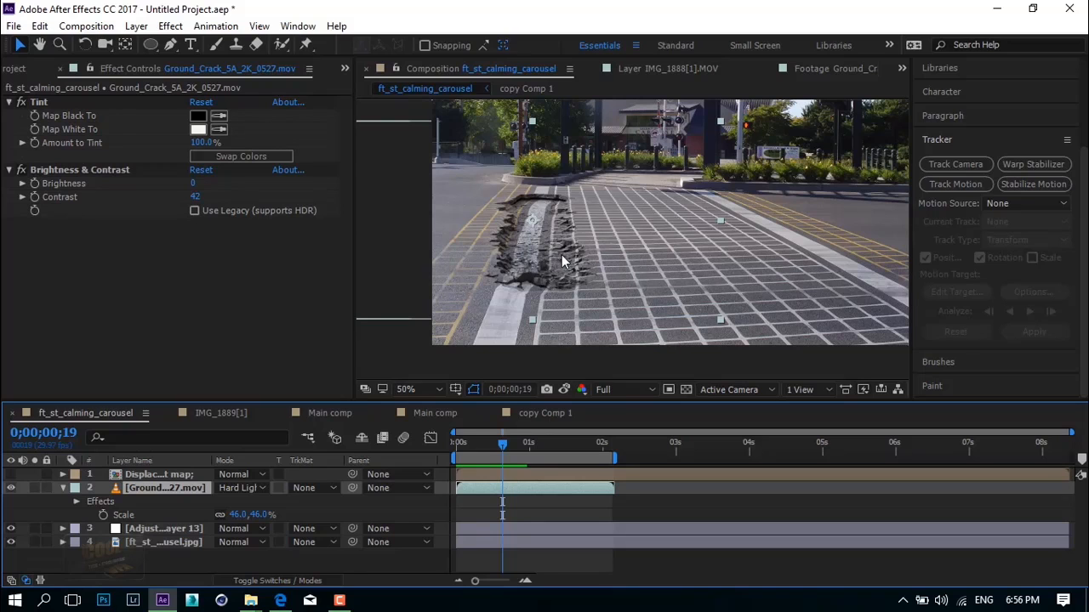
{"action": "left_click_drag", "start_coordinate": [553, 258], "coordinate": [812, 263]}
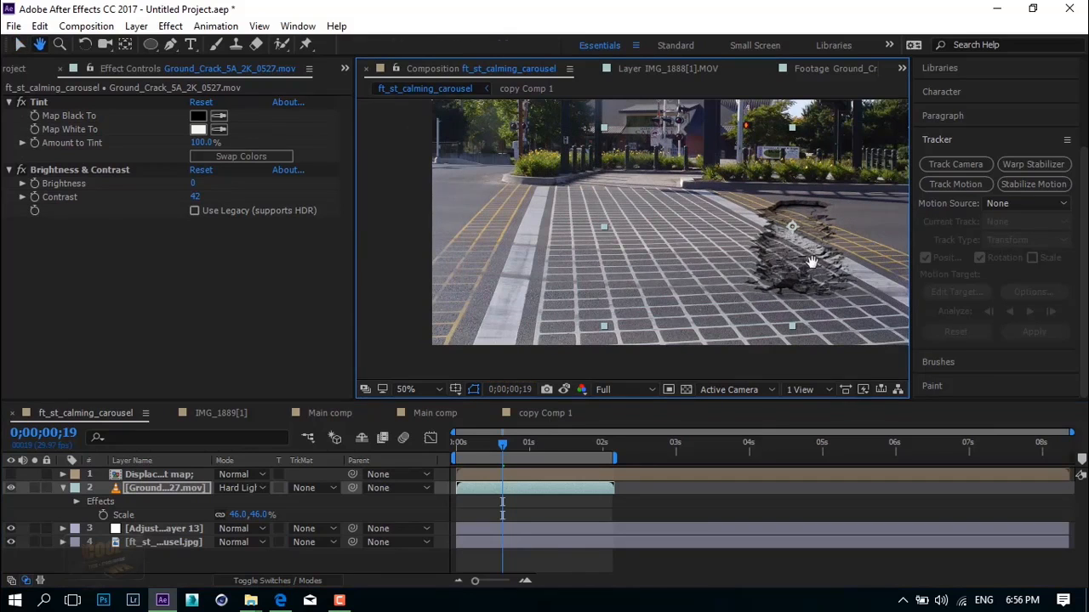
{"action": "scroll", "coordinate": [816, 258], "scroll_direction": "up", "scroll_amount": 2}
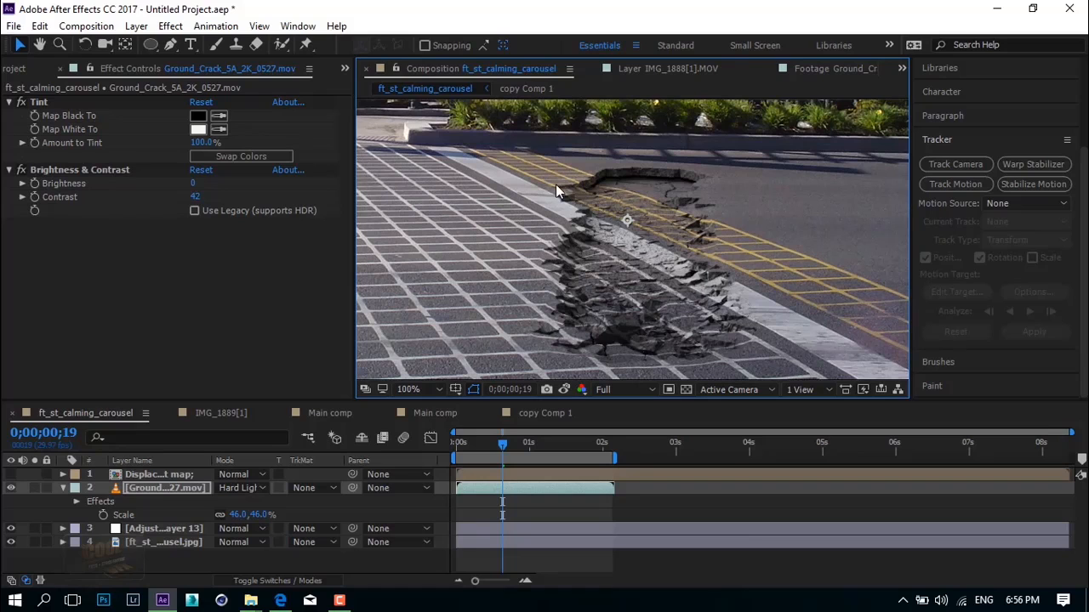
Scrub back to the first frame to view the uncracked pavement, and switch to the IMG_1889[1] composition.
{"action": "left_click_drag", "start_coordinate": [496, 452], "coordinate": [440, 451]}
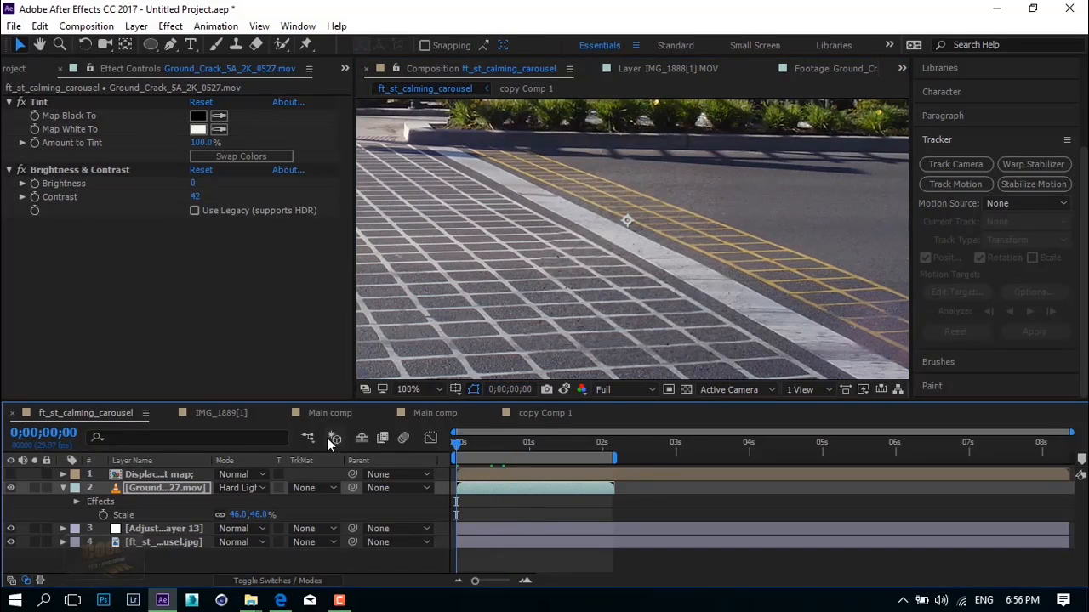
{"action": "left_click", "coordinate": [236, 419]}
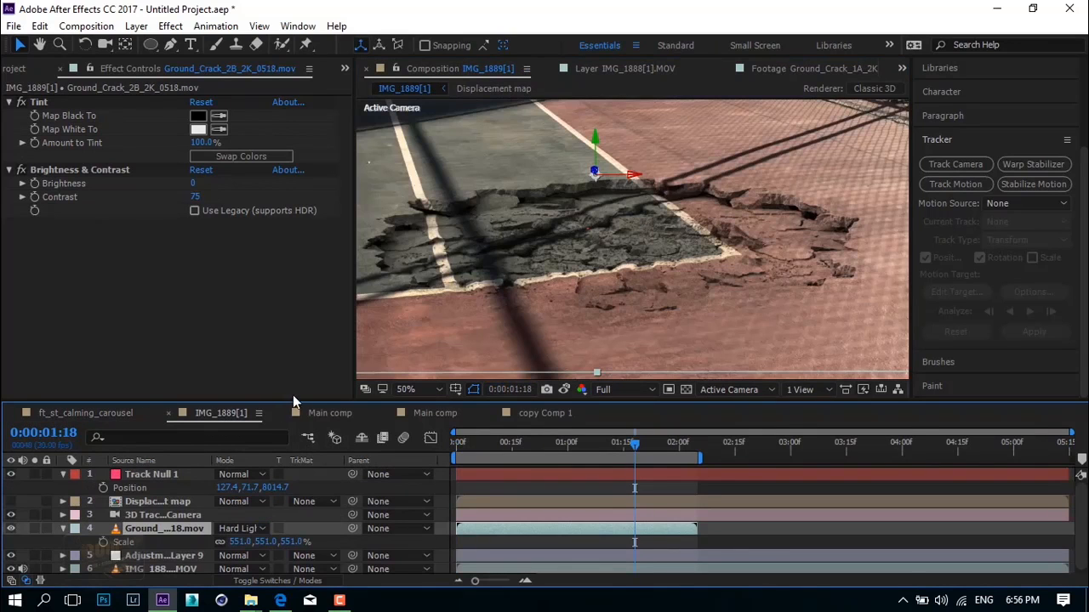
Examine the cracked sports court up close in the viewer and at frame 0:00:01:04.
{"action": "left_click_drag", "start_coordinate": [553, 262], "coordinate": [476, 290]}
{"action": "scroll", "coordinate": [597, 265], "scroll_direction": "up", "scroll_amount": 1}
{"action": "scroll", "coordinate": [630, 260], "scroll_direction": "down", "scroll_amount": 1}
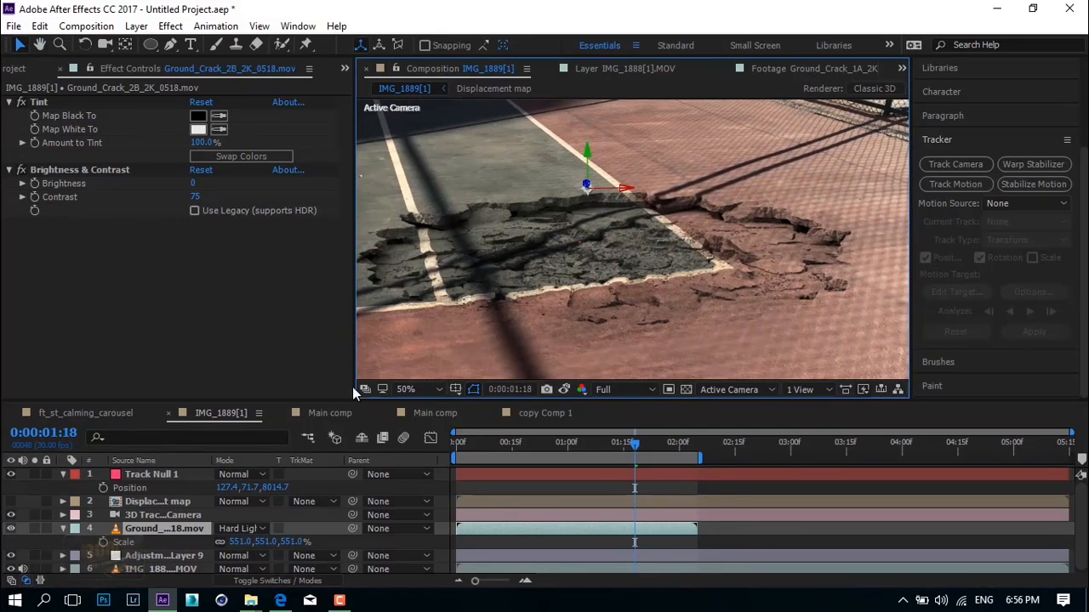
{"action": "left_click", "coordinate": [582, 449]}
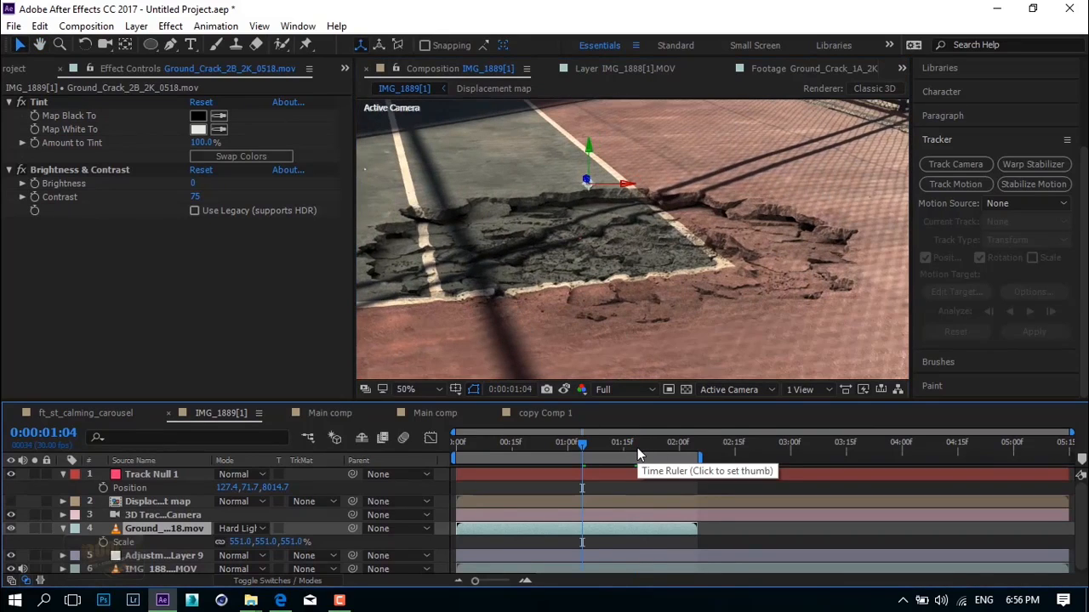
Temporarily solo the adjustment layer and court footage to examine how the displacement distorts the painted lines and shadows without the crack clip.
{"action": "left_click", "coordinate": [136, 516]}
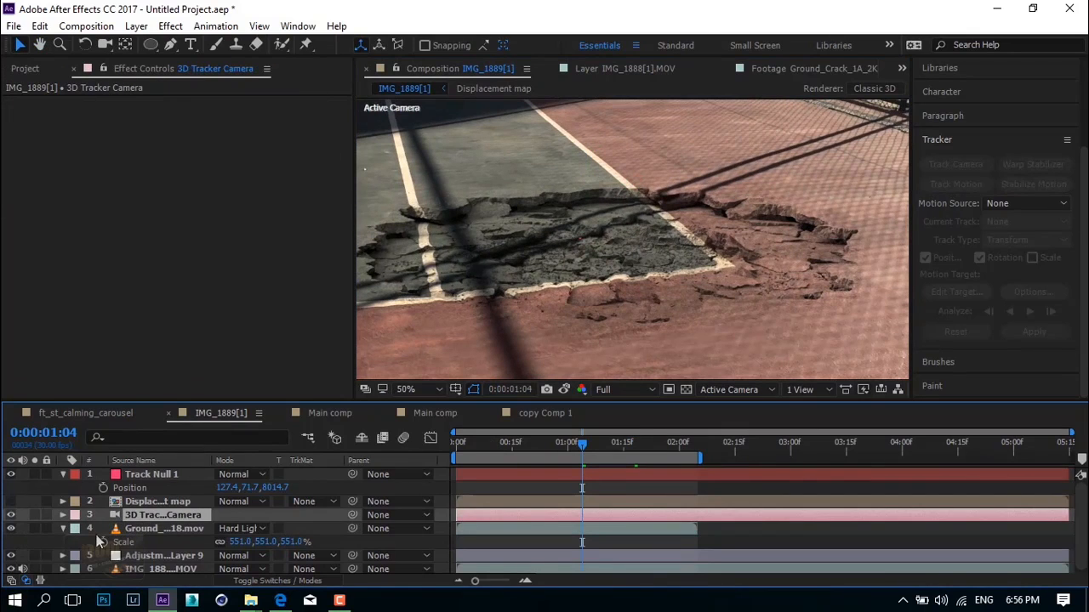
{"action": "left_click", "coordinate": [35, 567]}
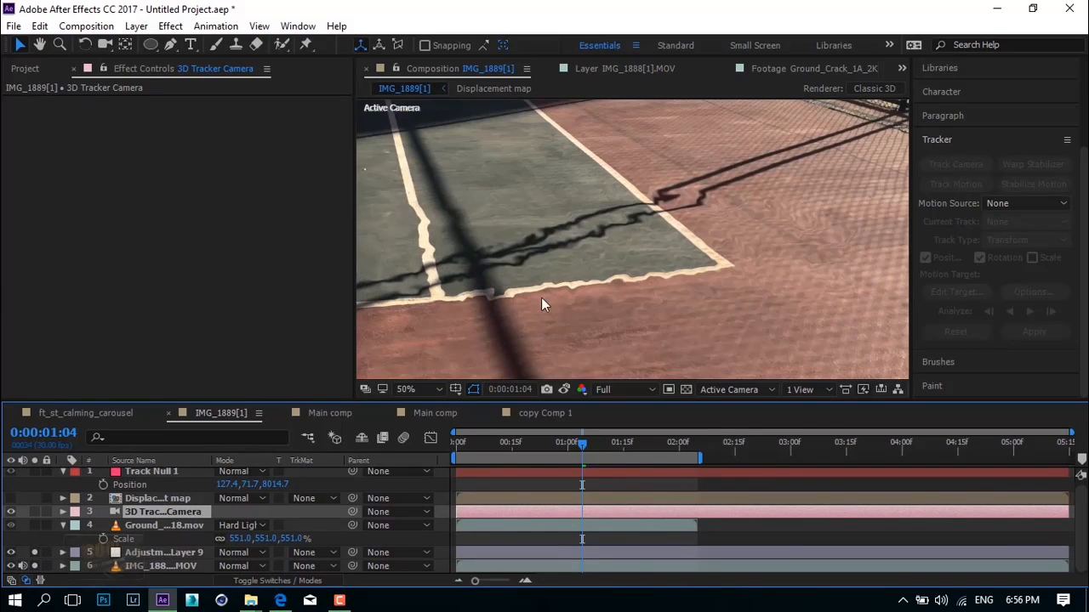
{"action": "left_click", "coordinate": [34, 566]}
Switch to the parking lot Main comp and inspect the crack across the yellow line in an enlarged viewer, then restore the layout.
{"action": "left_click", "coordinate": [328, 413]}
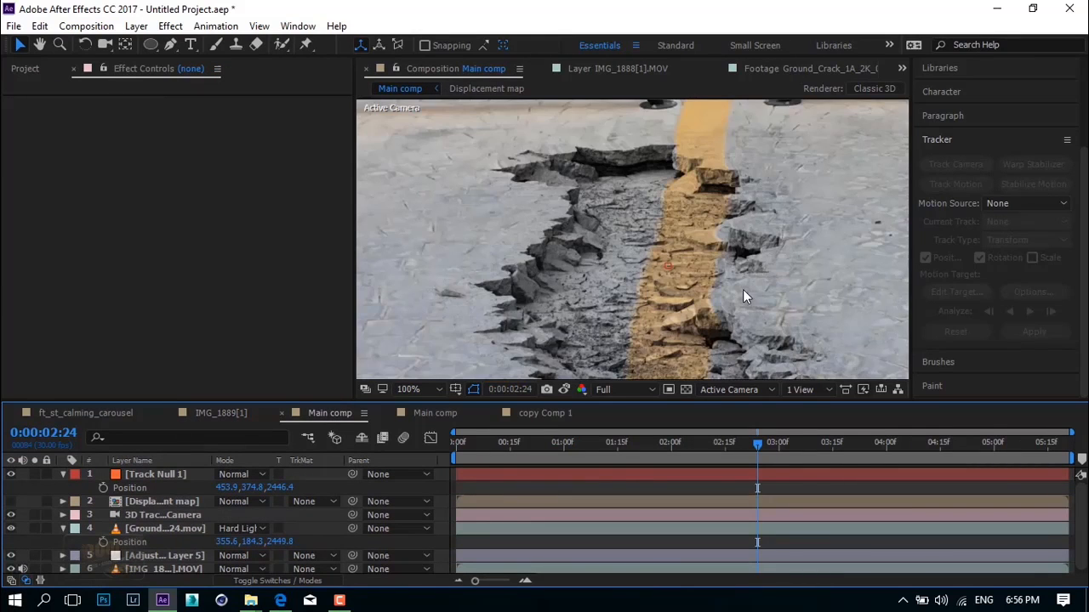
{"action": "scroll", "coordinate": [742, 289], "scroll_direction": "down", "scroll_amount": 2}
{"action": "scroll", "coordinate": [598, 155], "scroll_direction": "up", "scroll_amount": 1}
{"action": "scroll", "coordinate": [589, 217], "scroll_direction": "down", "scroll_amount": 1}
{"action": "key", "text": "grave"}
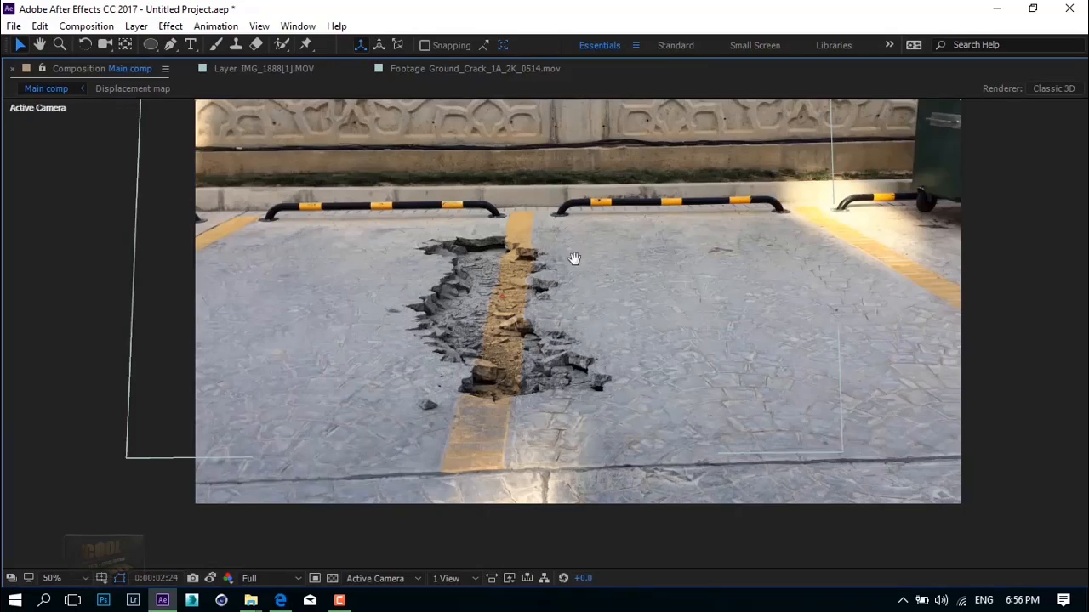
{"action": "scroll", "coordinate": [502, 332], "scroll_direction": "up", "scroll_amount": 1}
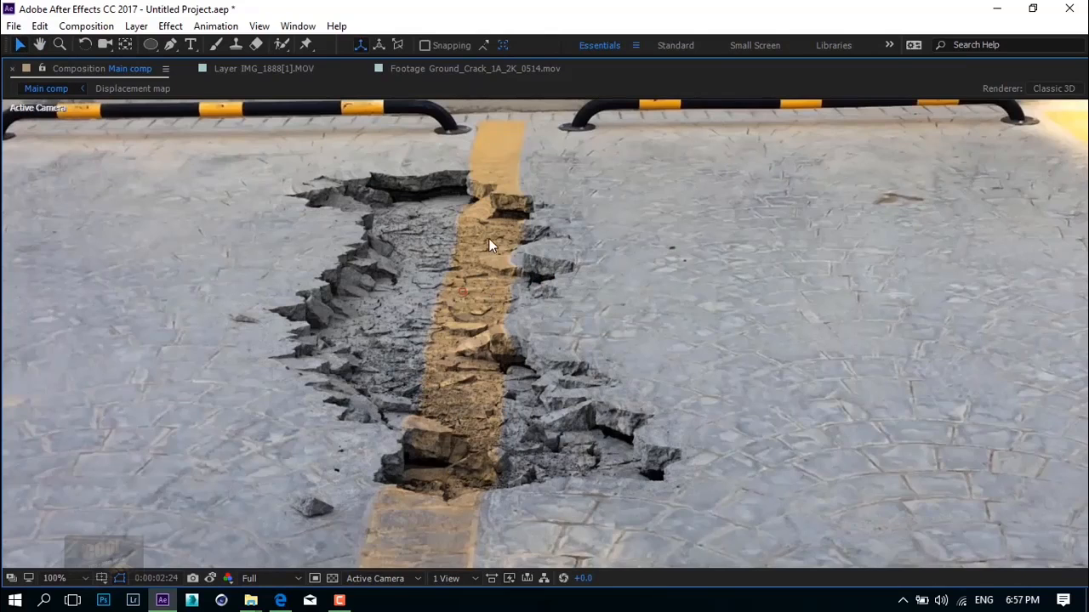
{"action": "scroll", "coordinate": [471, 350], "scroll_direction": "down", "scroll_amount": 1}
{"action": "key", "text": "grave"}
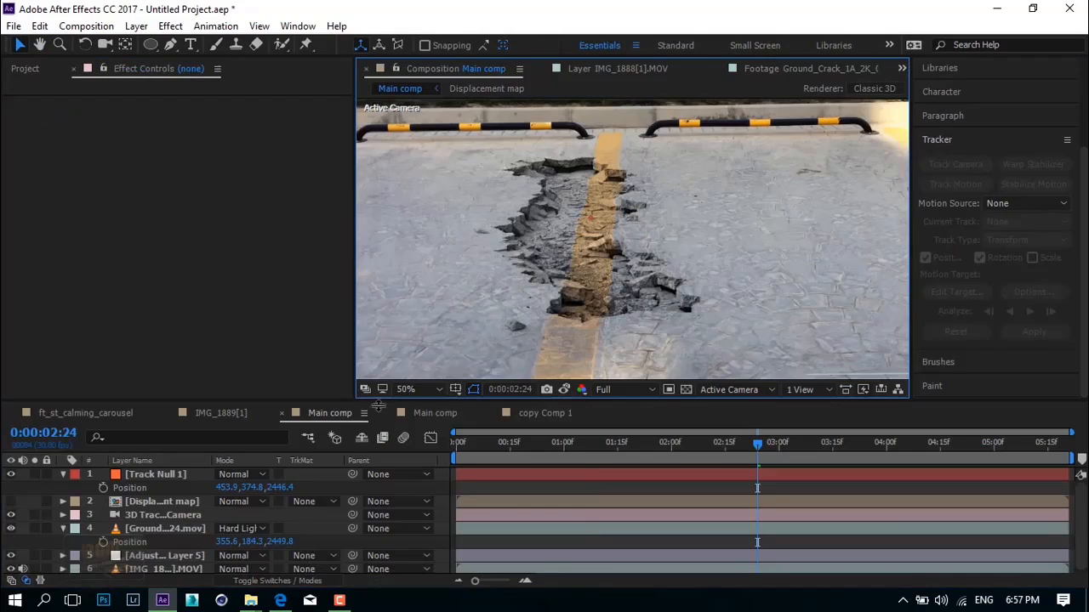
Switch to the garden path Main comp and inspect the cracked walkway in an enlarged viewer, then restore the layout.
{"action": "left_click", "coordinate": [438, 414]}
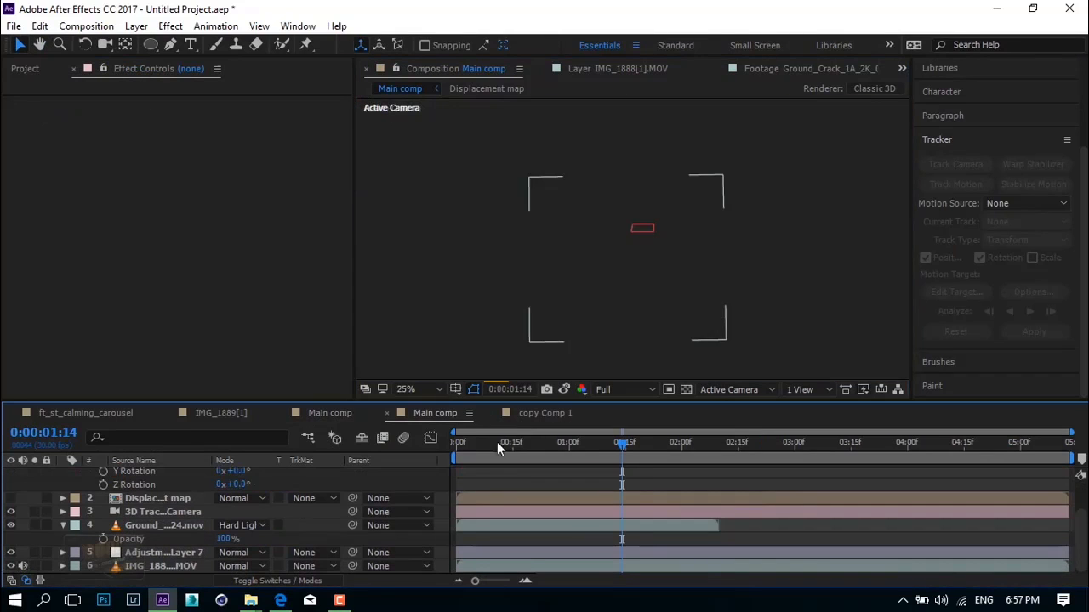
{"action": "left_click", "coordinate": [338, 601]}
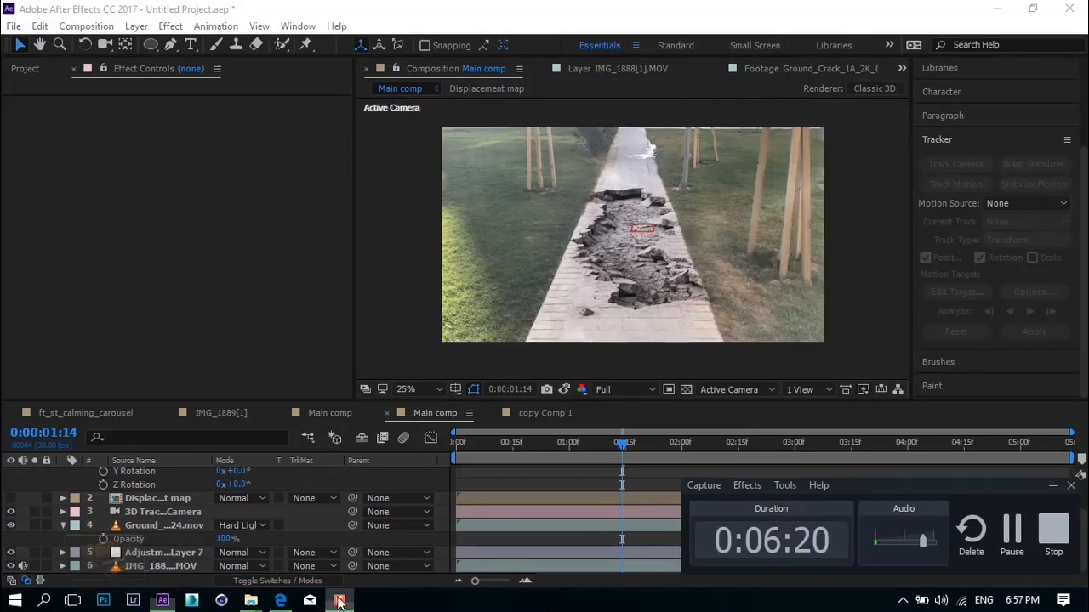
{"action": "left_click", "coordinate": [1012, 529]}
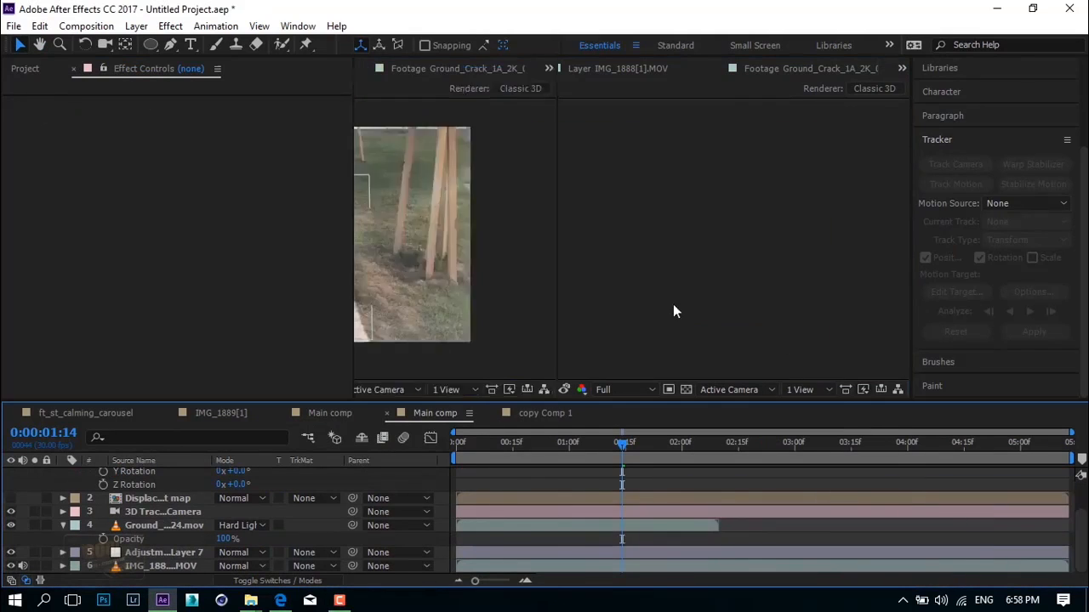
{"action": "key", "text": "grave"}
{"action": "scroll", "coordinate": [673, 304], "scroll_direction": "up", "scroll_amount": 1}
{"action": "left_click_drag", "start_coordinate": [632, 338], "coordinate": [651, 320]}
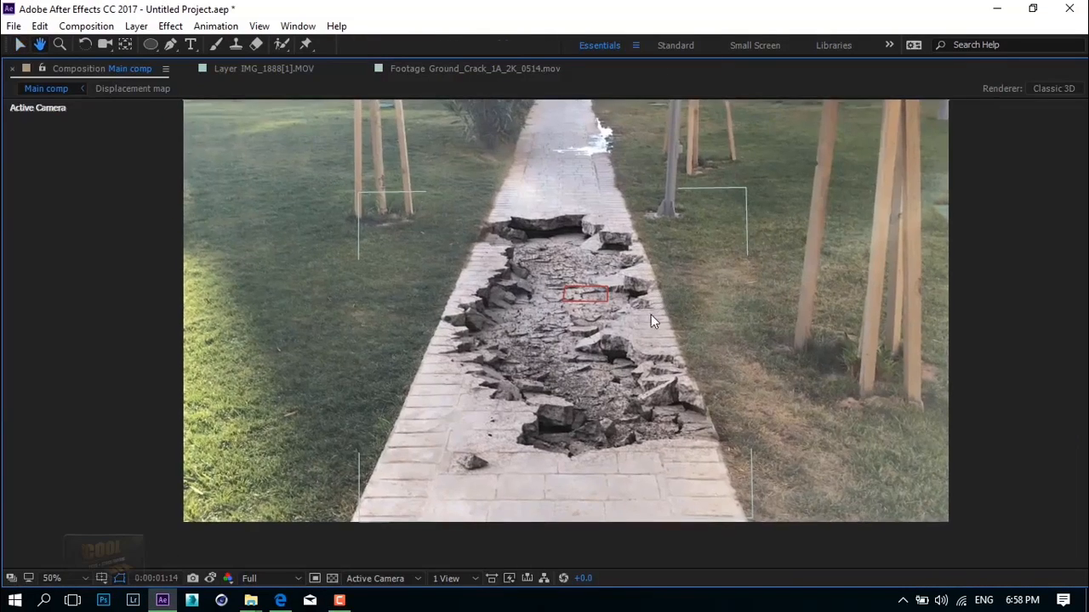
{"action": "key", "text": "grave"}
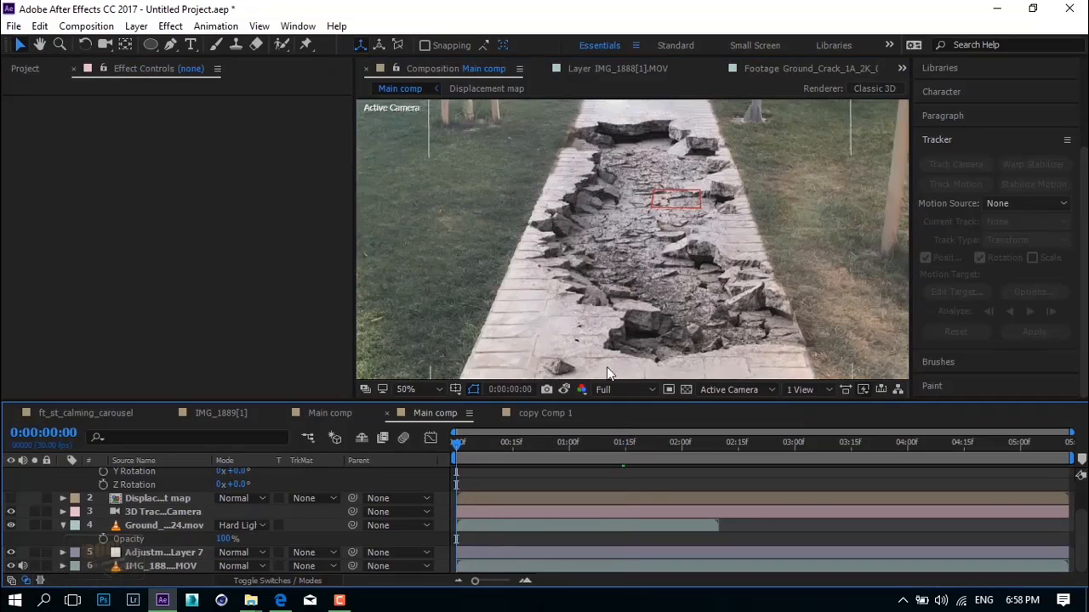
Select the Displacement map layer and examine the uncracked garden path at the first frame.
{"action": "left_click", "coordinate": [562, 498]}
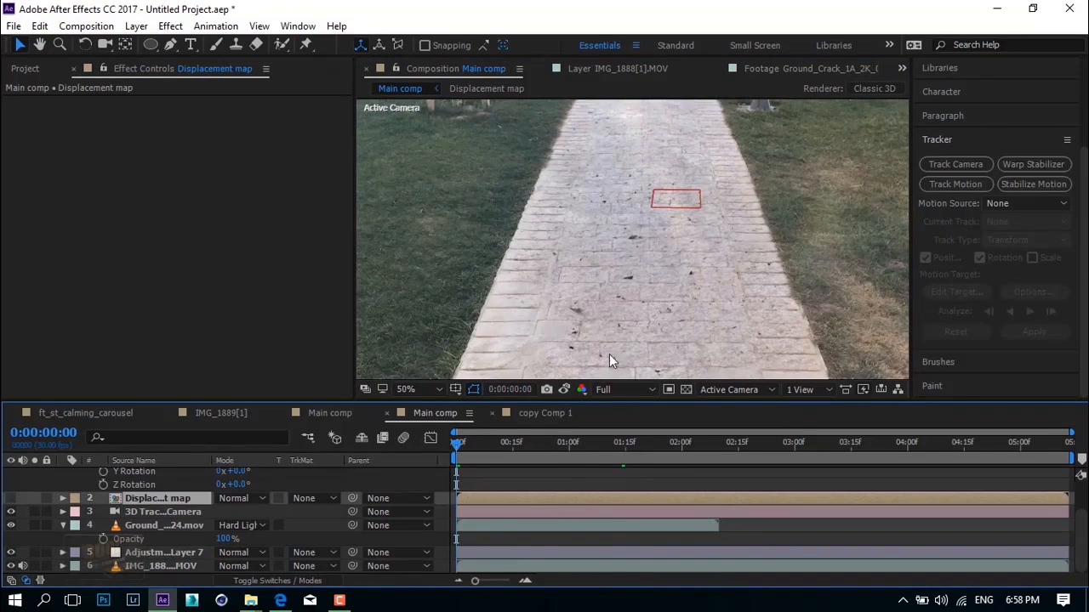
{"action": "scroll", "coordinate": [652, 298], "scroll_direction": "down", "scroll_amount": 2}
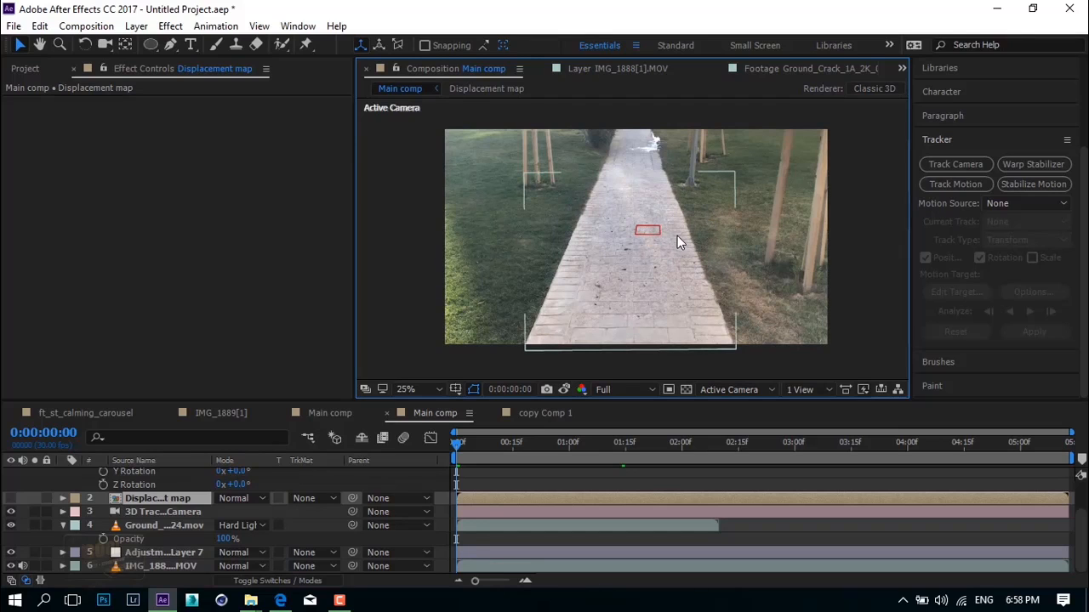
{"action": "scroll", "coordinate": [678, 242], "scroll_direction": "up", "scroll_amount": 2}
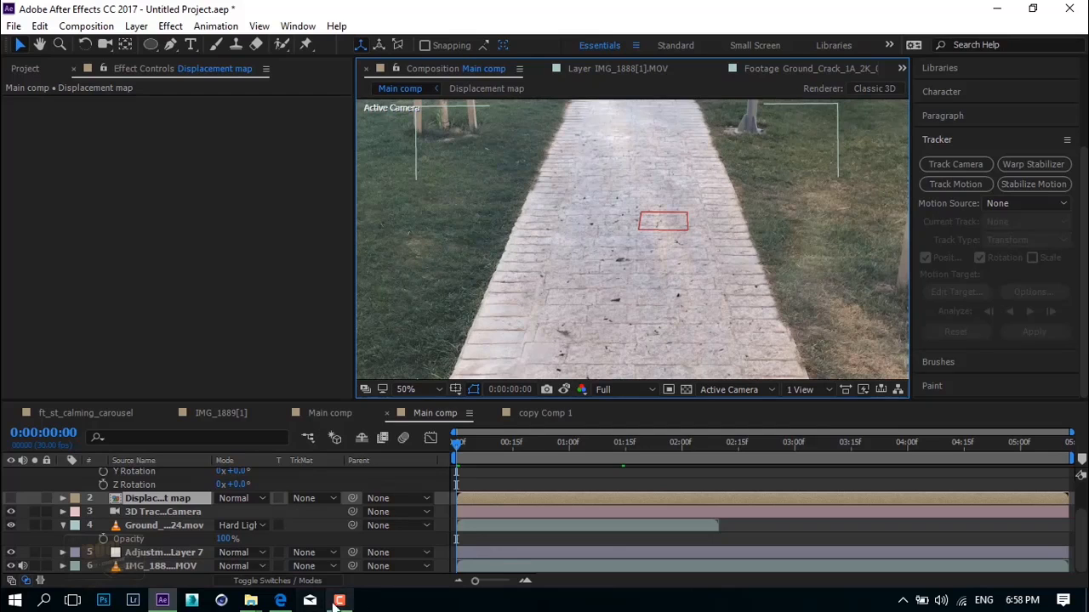
At 0:00:01:15, solo Adjustment Layer 7 and the path footage to examine the displaced paving in an enlarged viewer.
{"action": "left_click", "coordinate": [625, 446]}
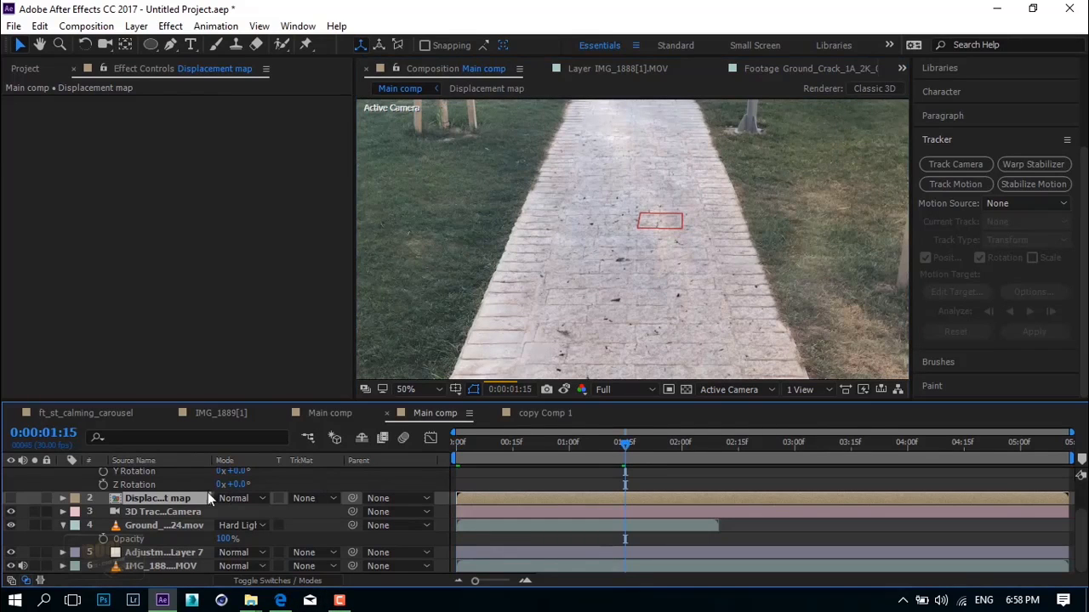
{"action": "left_click", "coordinate": [125, 554]}
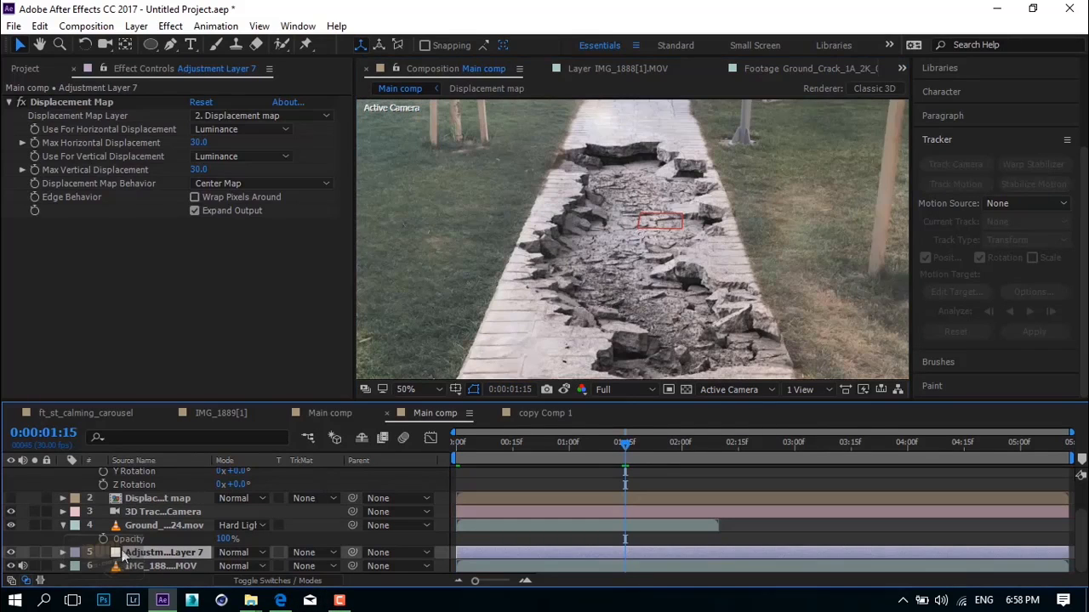
{"action": "left_click", "coordinate": [32, 551]}
{"action": "left_click", "coordinate": [340, 601]}
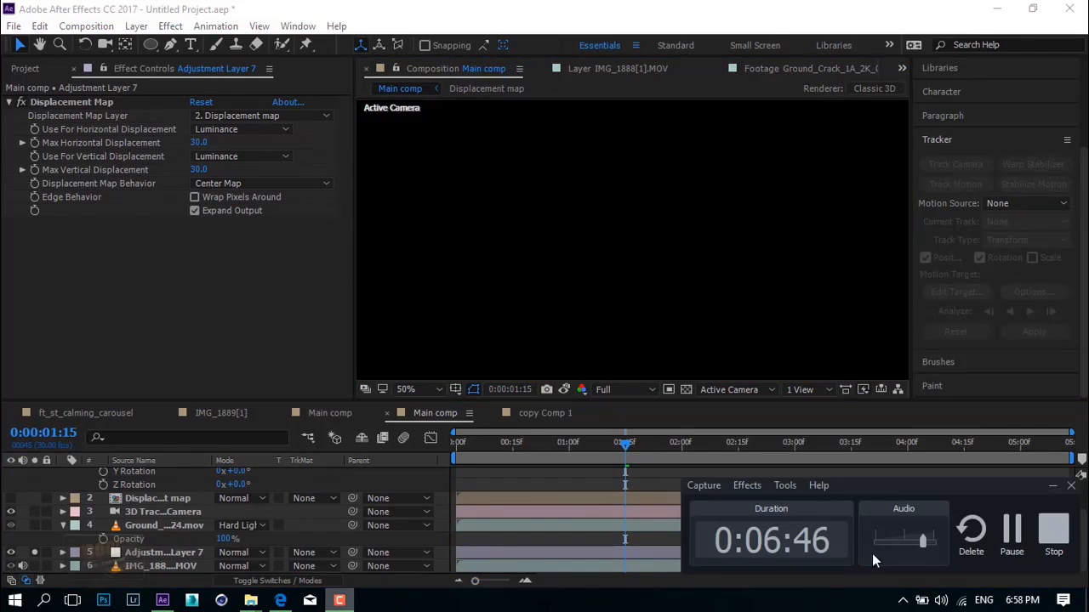
{"action": "left_click", "coordinate": [1023, 531]}
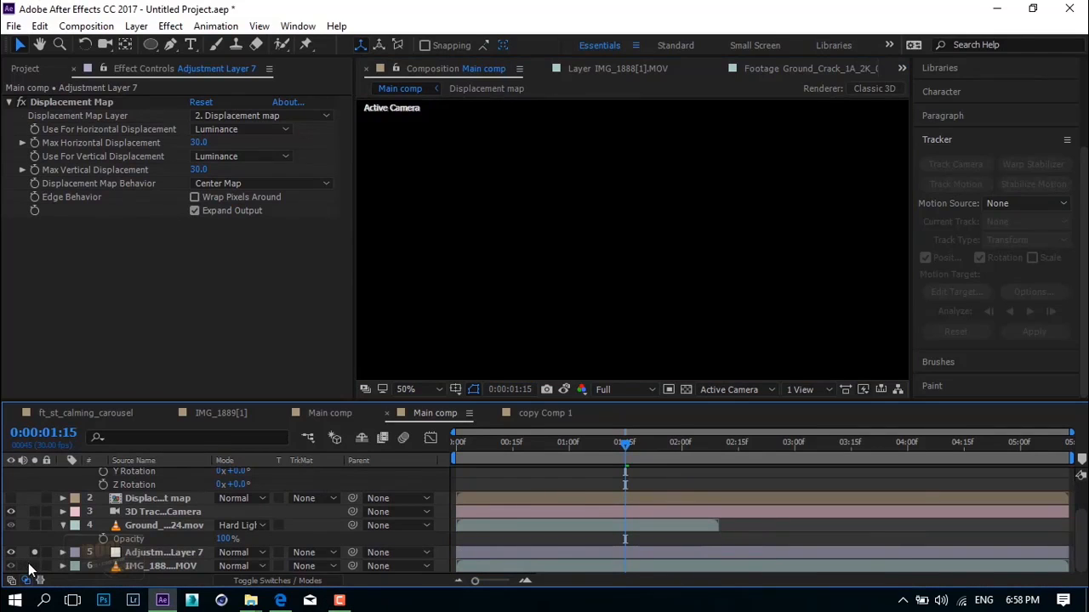
{"action": "left_click", "coordinate": [34, 566]}
{"action": "key", "text": "grave"}
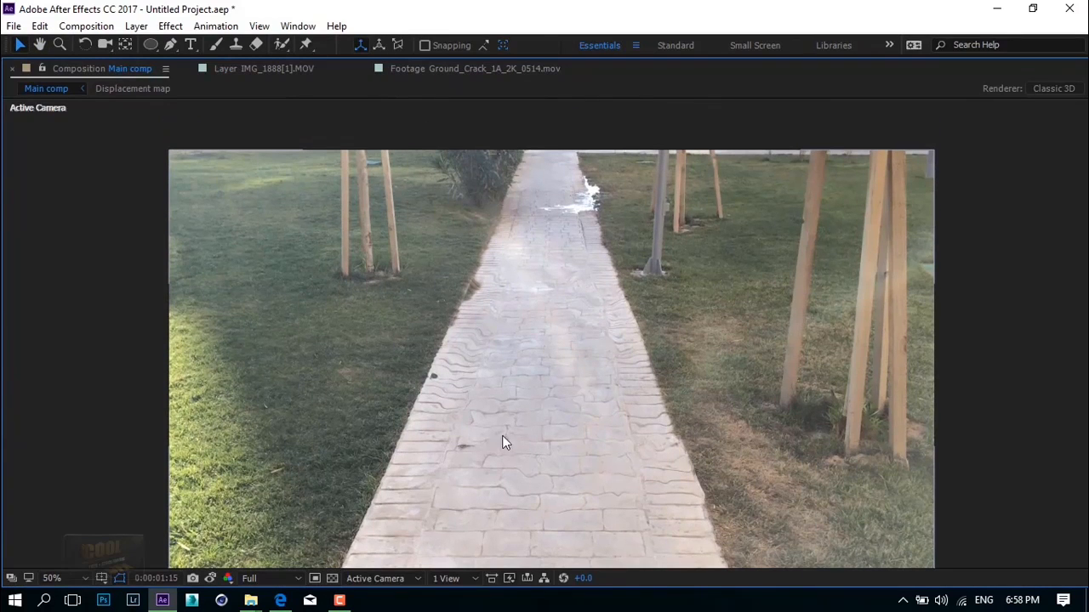
{"action": "left_click", "coordinate": [344, 601]}
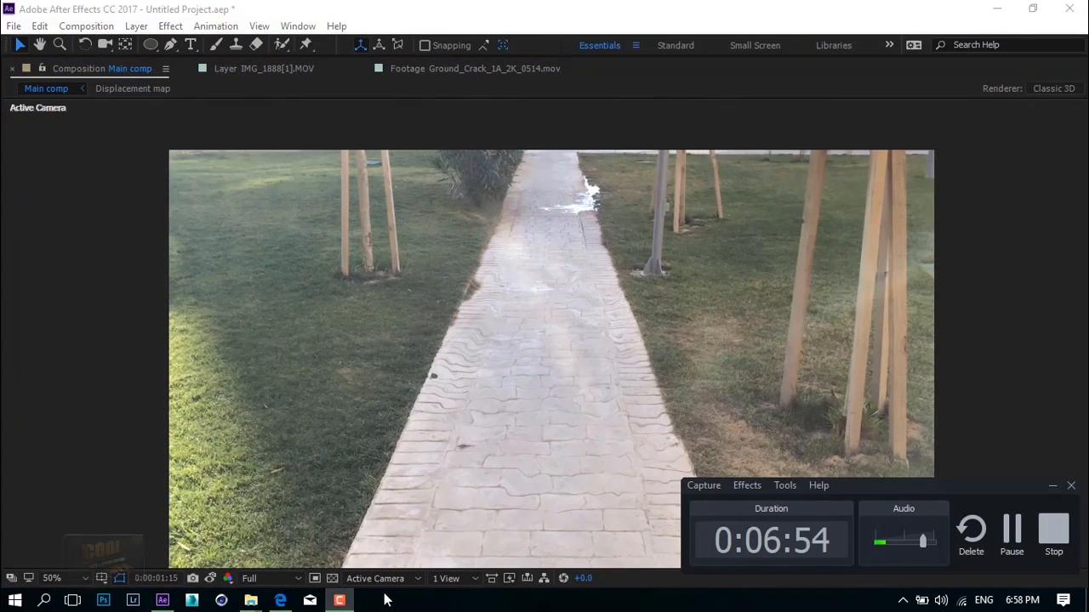